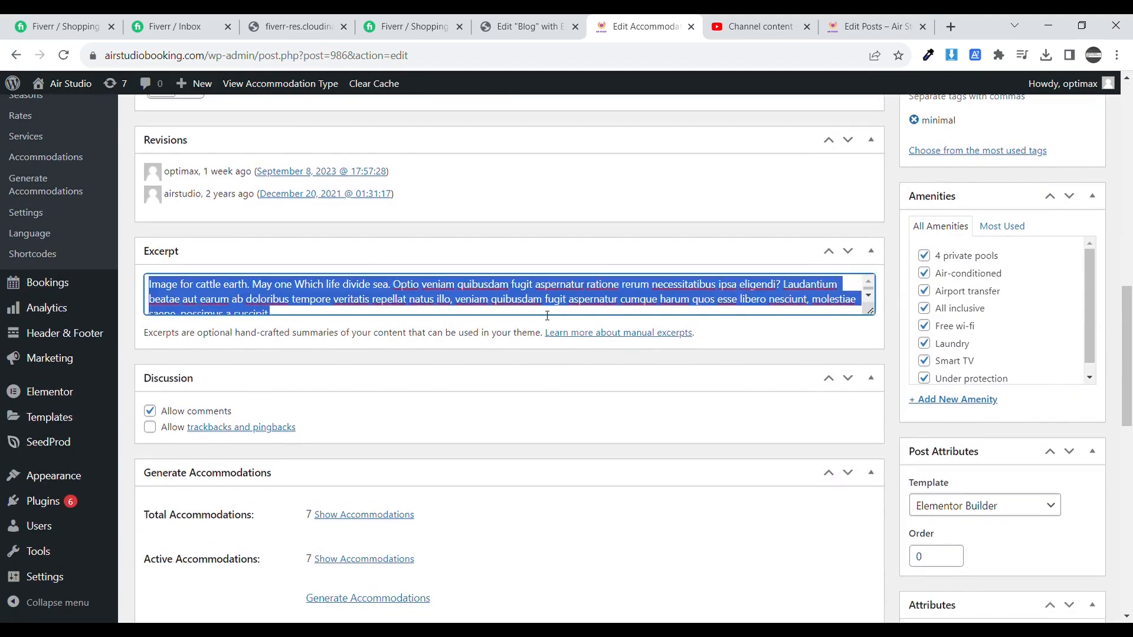
# Replace the accommodation's excerpt with "Short description of room" and set its adult capacity to 3.
pyautogui.write('Short description of room')
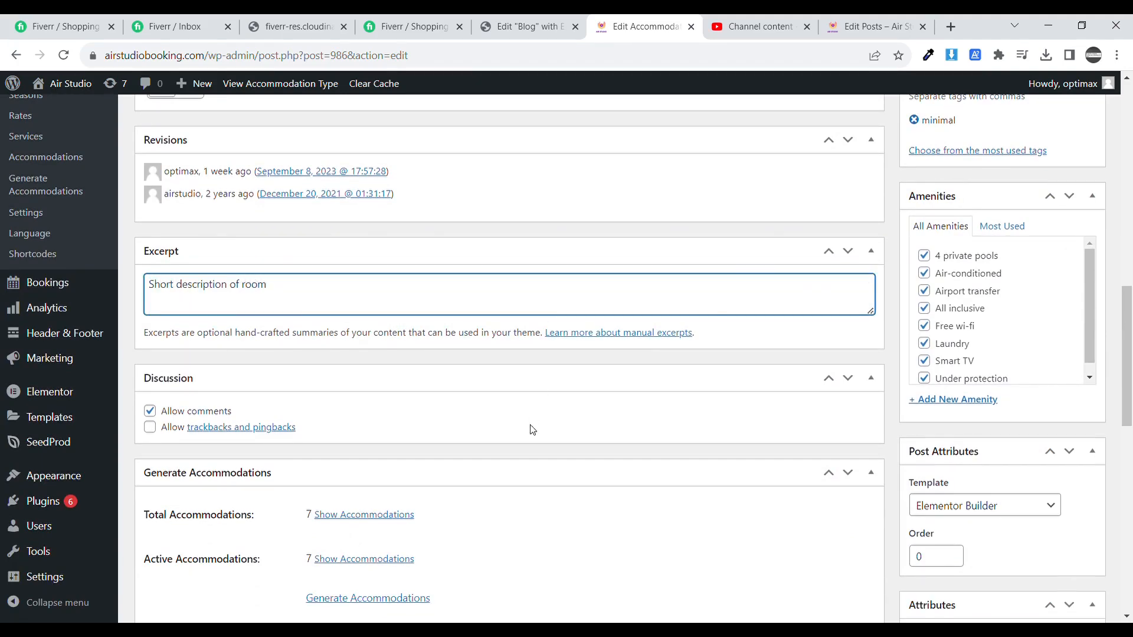
pyautogui.scroll(-3, 532, 429)
pyautogui.scroll(-1, 678, 427)
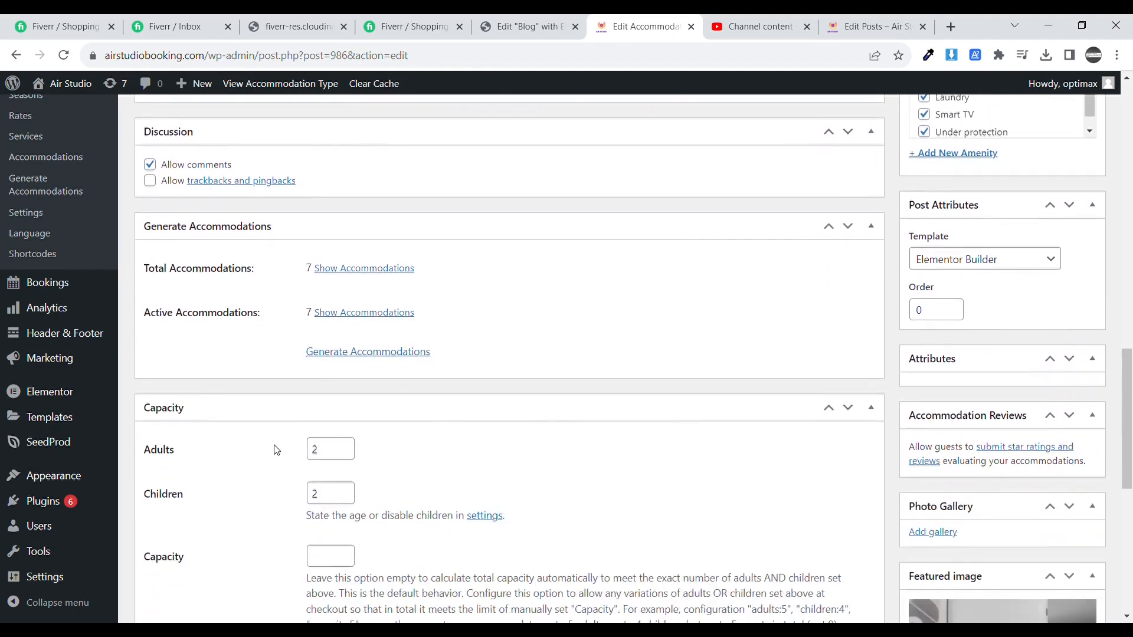
pyautogui.doubleClick(340, 451)
pyautogui.scroll(-1, 394, 456)
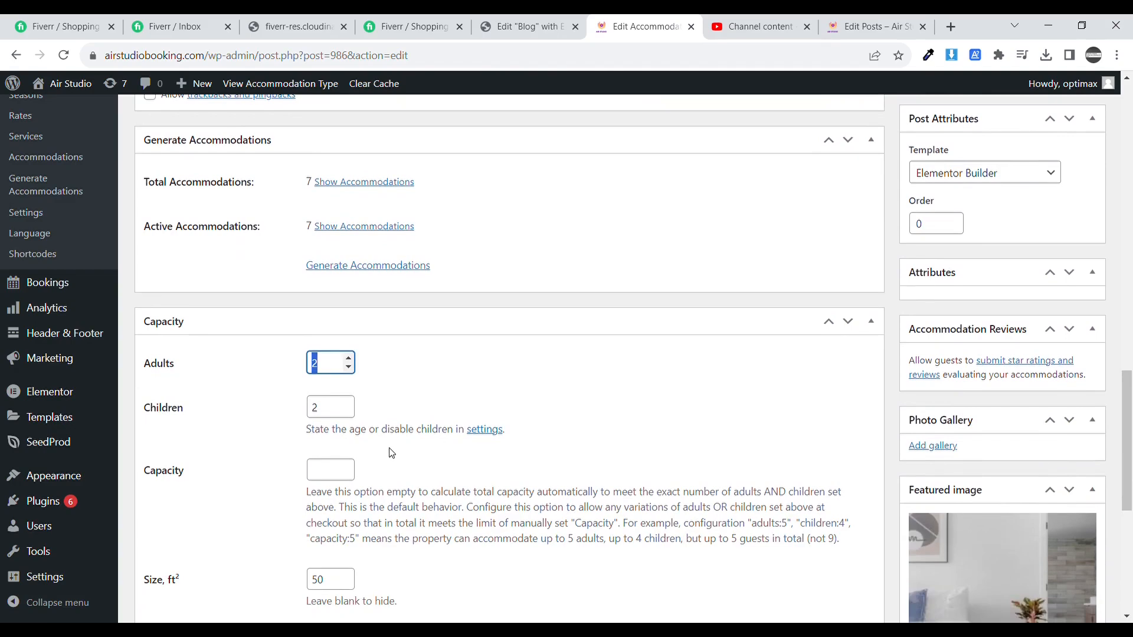
pyautogui.scroll(-1, 389, 452)
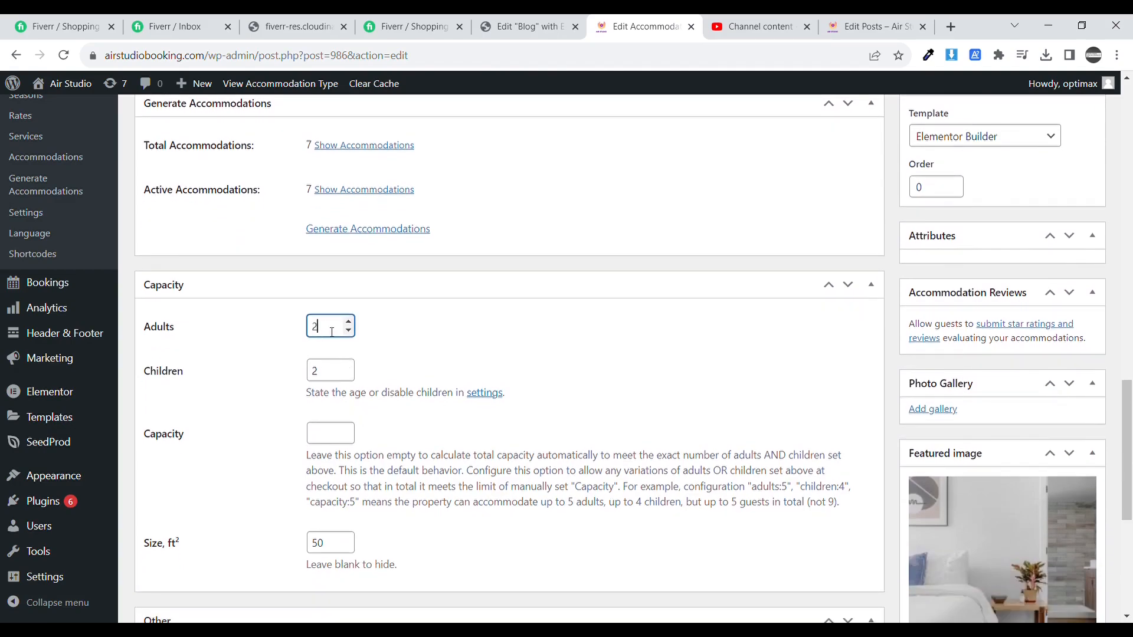
pyautogui.write('3')
pyautogui.scroll(-2, 390, 353)
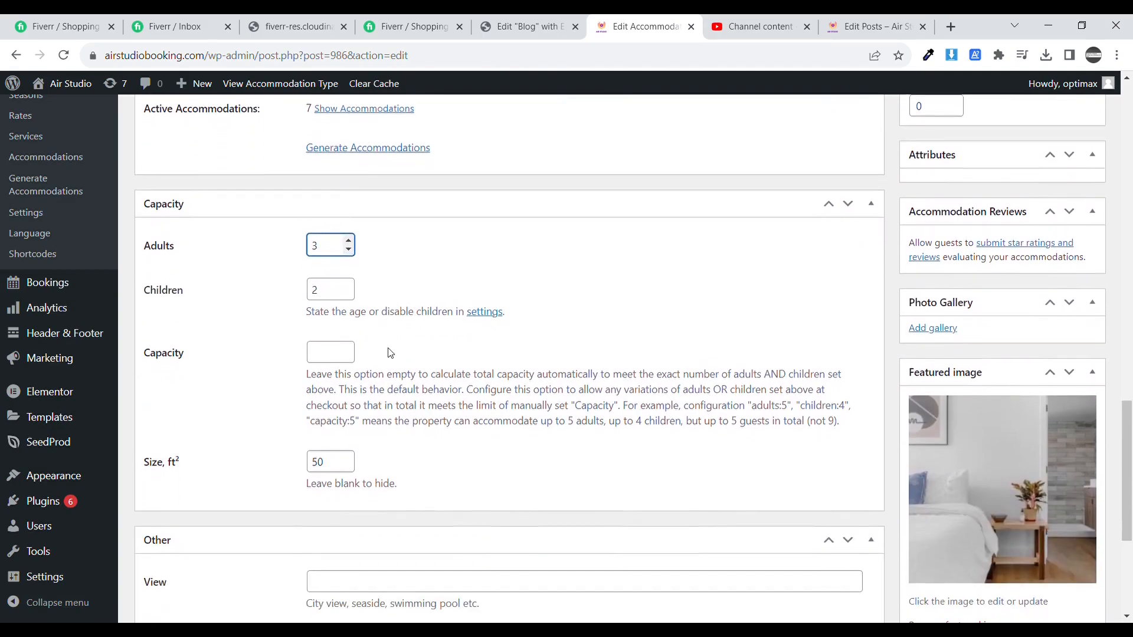
pyautogui.scroll(-3, 344, 429)
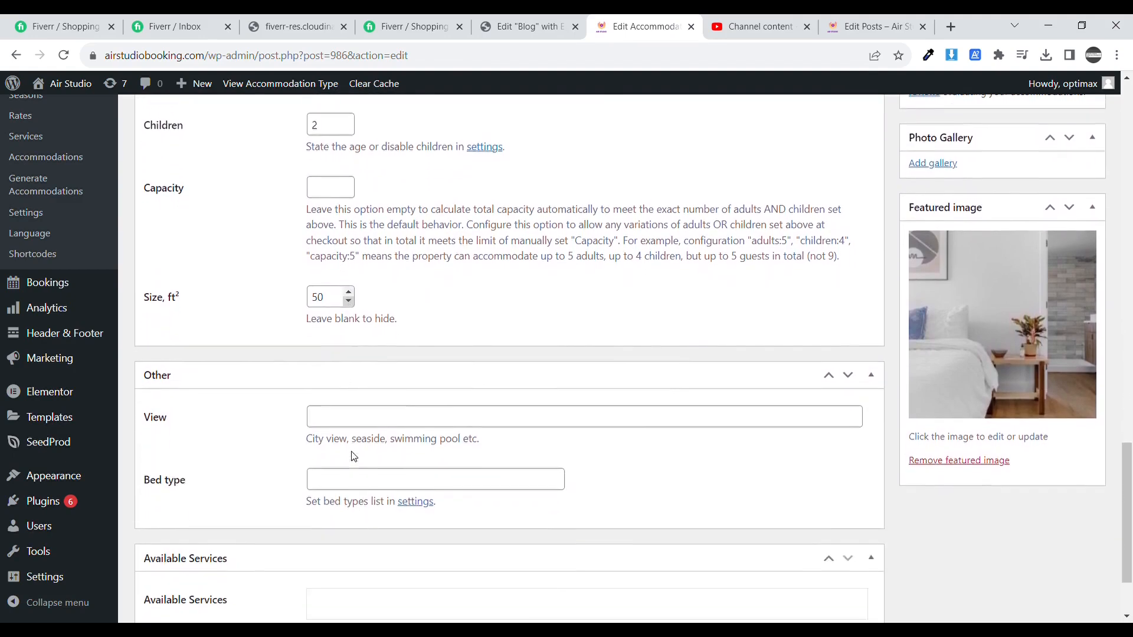
pyautogui.click(371, 409)
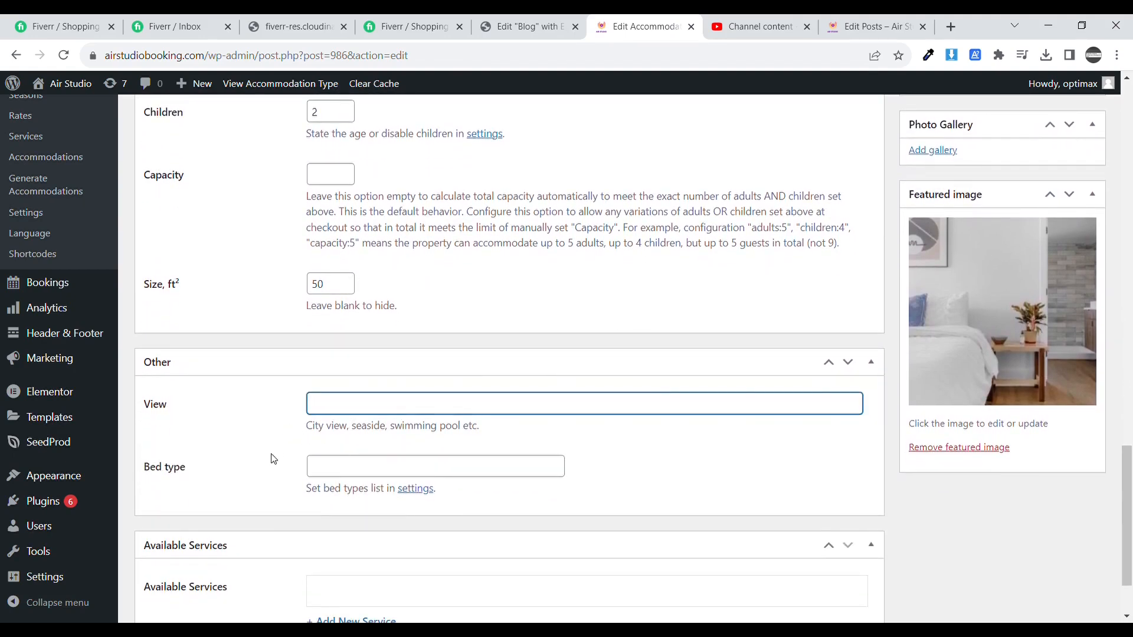
pyautogui.scroll(-2, 273, 459)
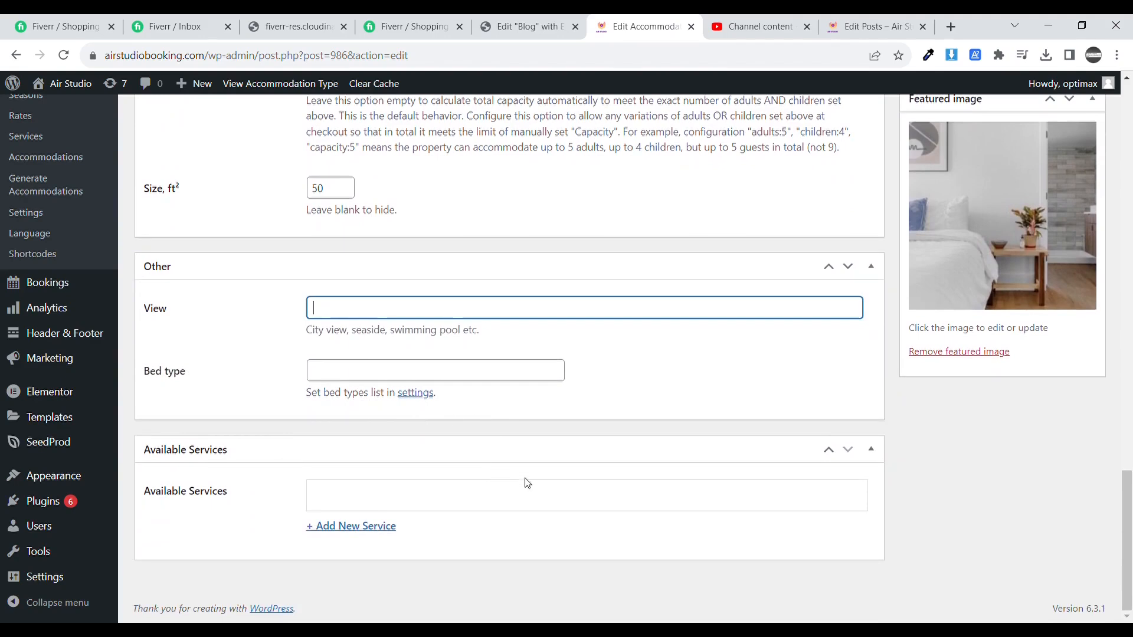
# Replace the accommodation's featured image with the media library photo of a mixing desk with computer monitors.
pyautogui.scroll(3, 614, 515)
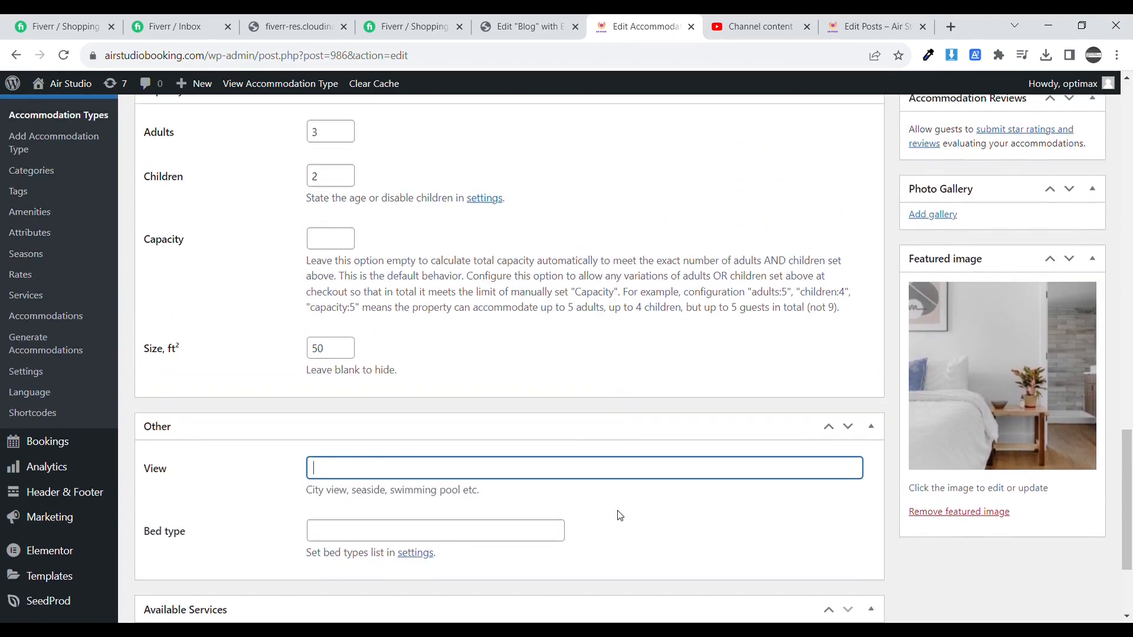
pyautogui.scroll(1, 619, 516)
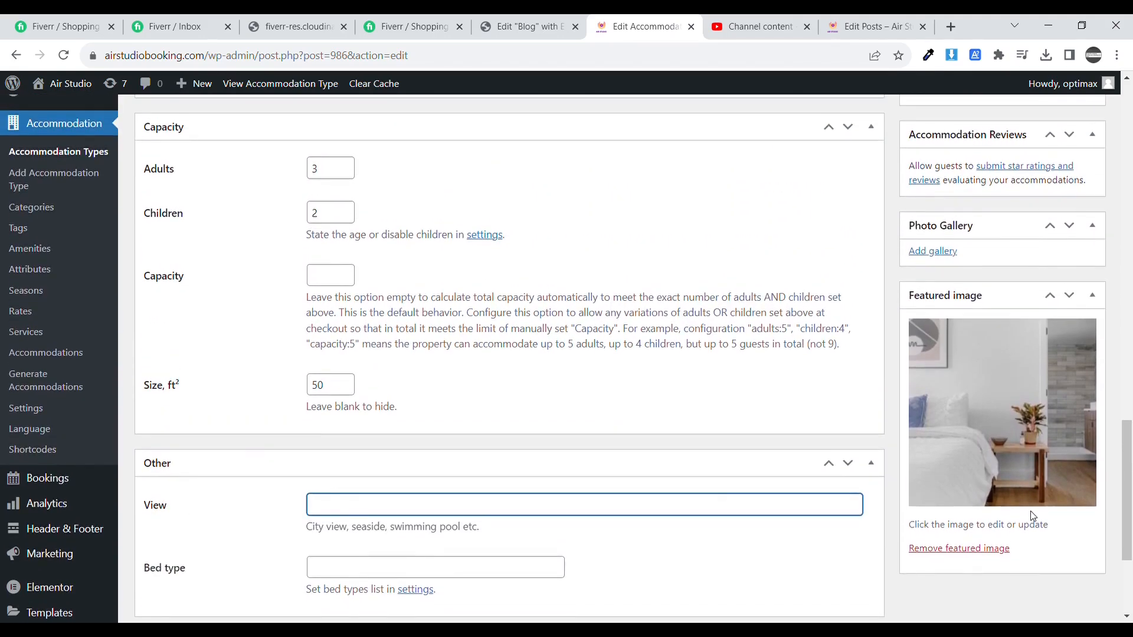
pyautogui.click(959, 549)
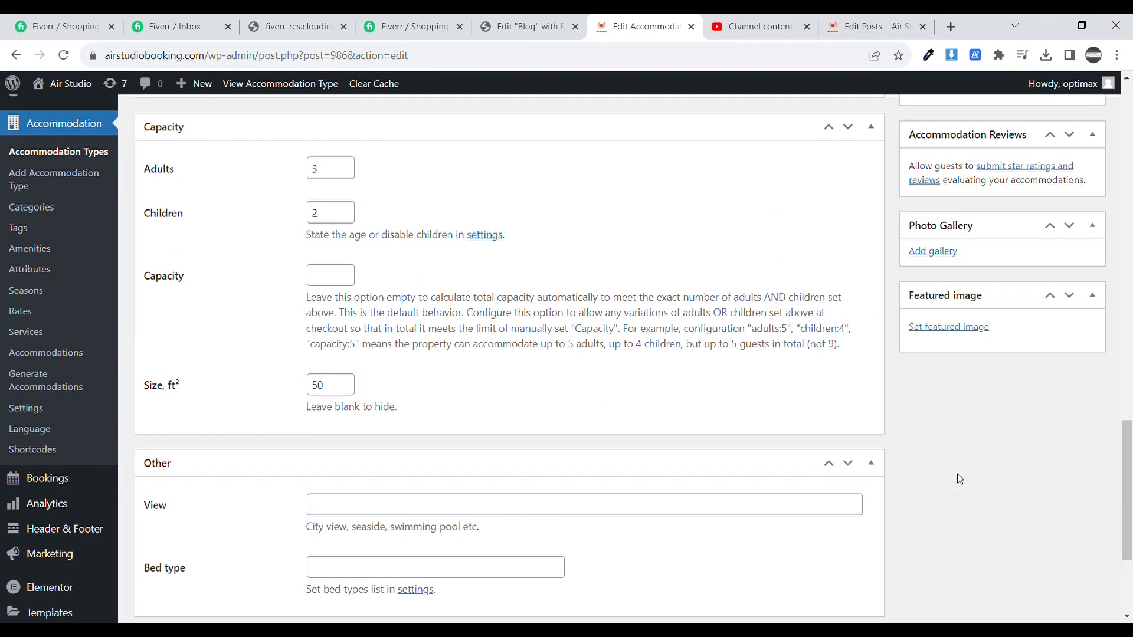
pyautogui.click(942, 329)
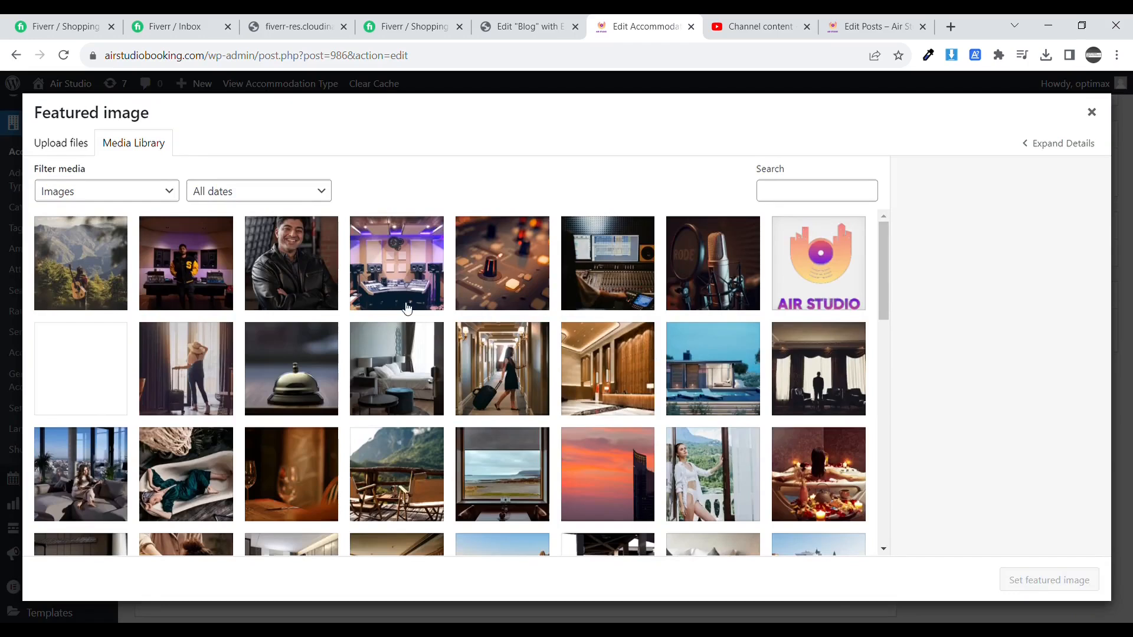
pyautogui.click(119, 271)
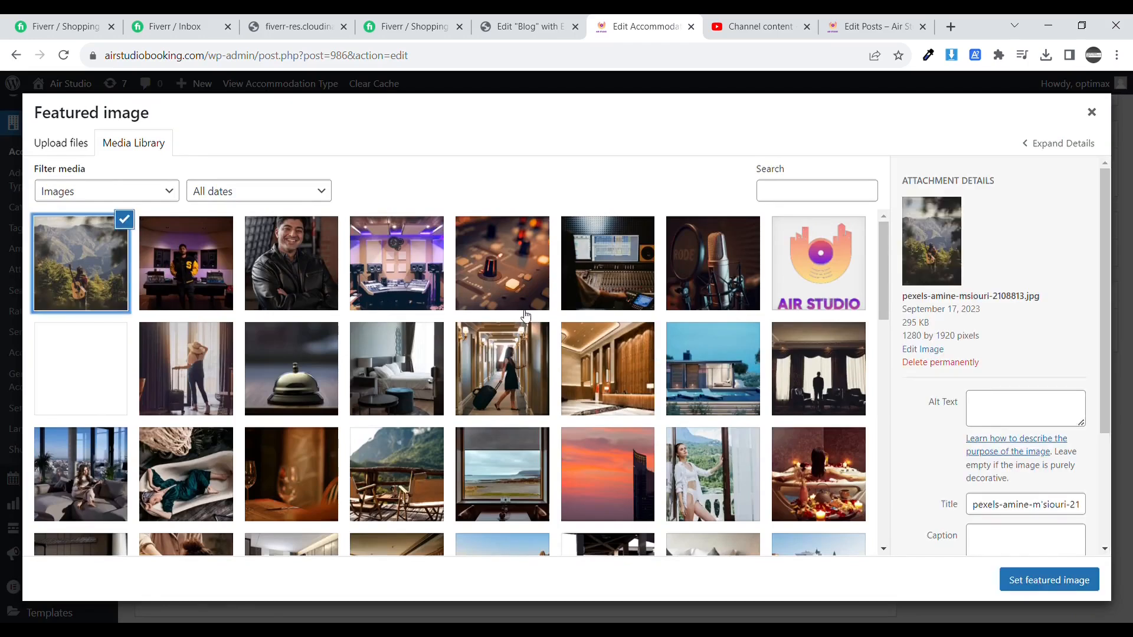
pyautogui.click(629, 287)
pyautogui.click(1038, 580)
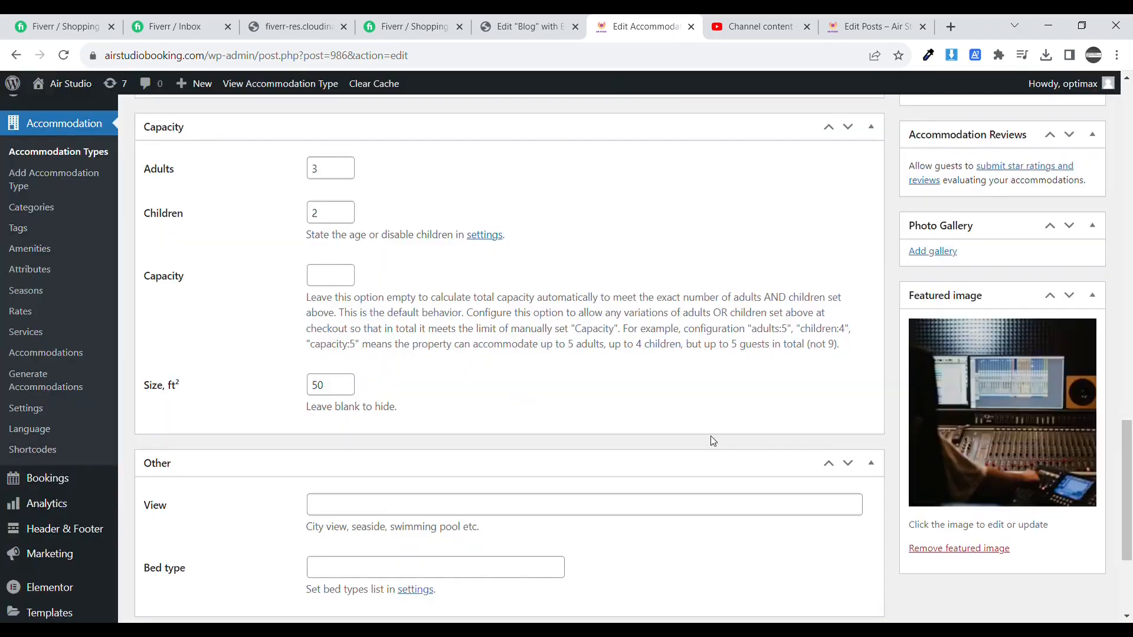
# Add a new amenity named "New Amenity" to the accommodation, without a parent amenity.
pyautogui.scroll(-1, 623, 465)
pyautogui.scroll(4, 623, 466)
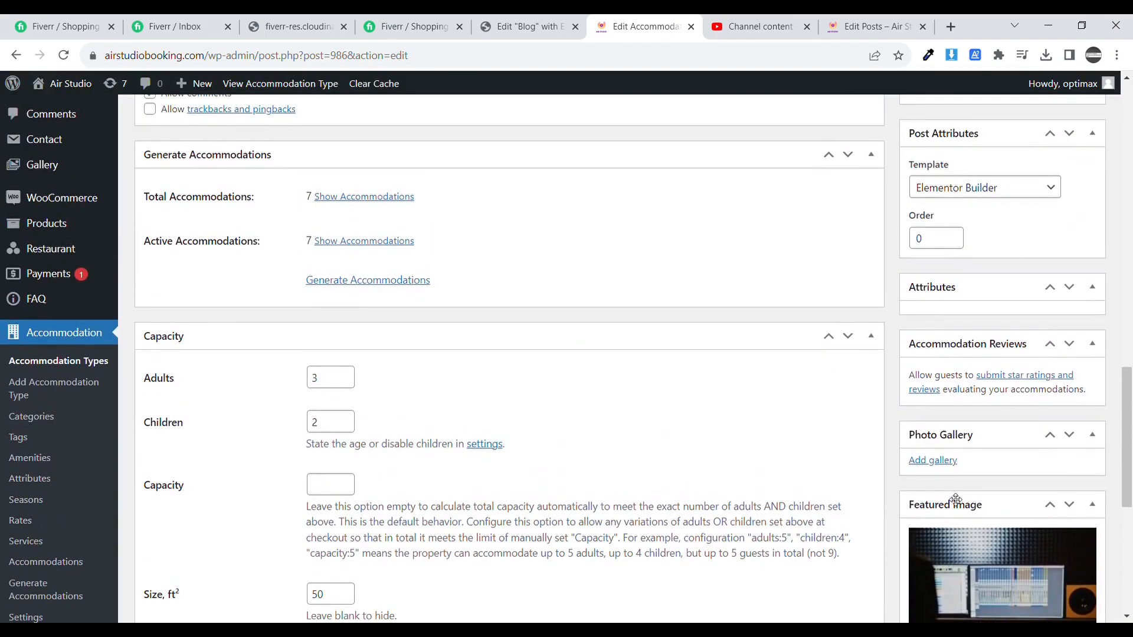
pyautogui.scroll(3, 941, 469)
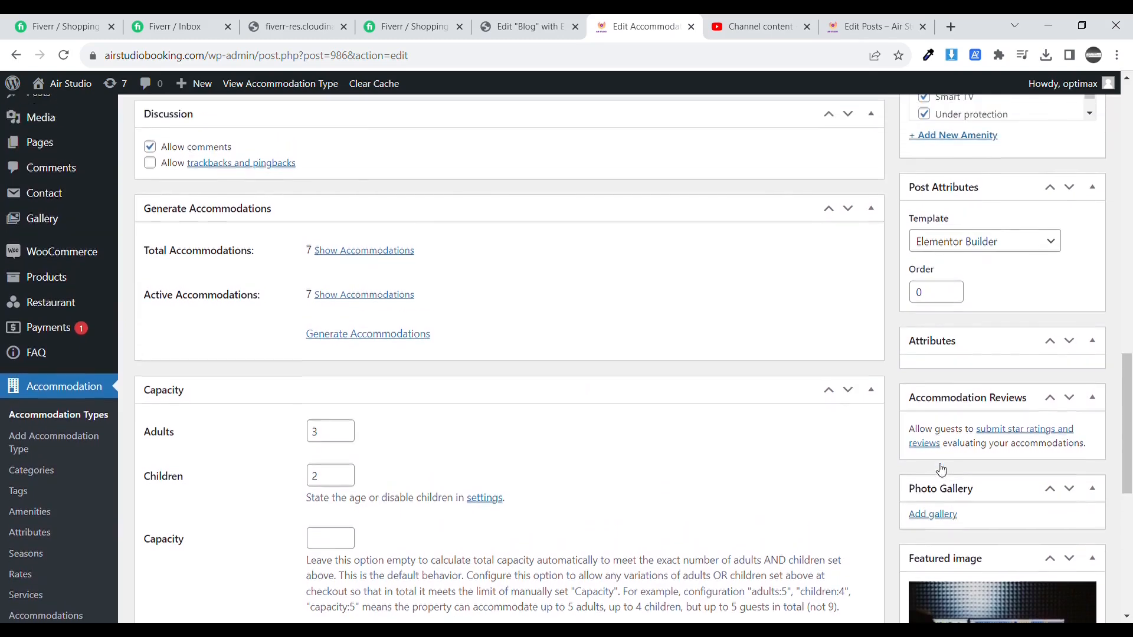
pyautogui.scroll(4, 942, 470)
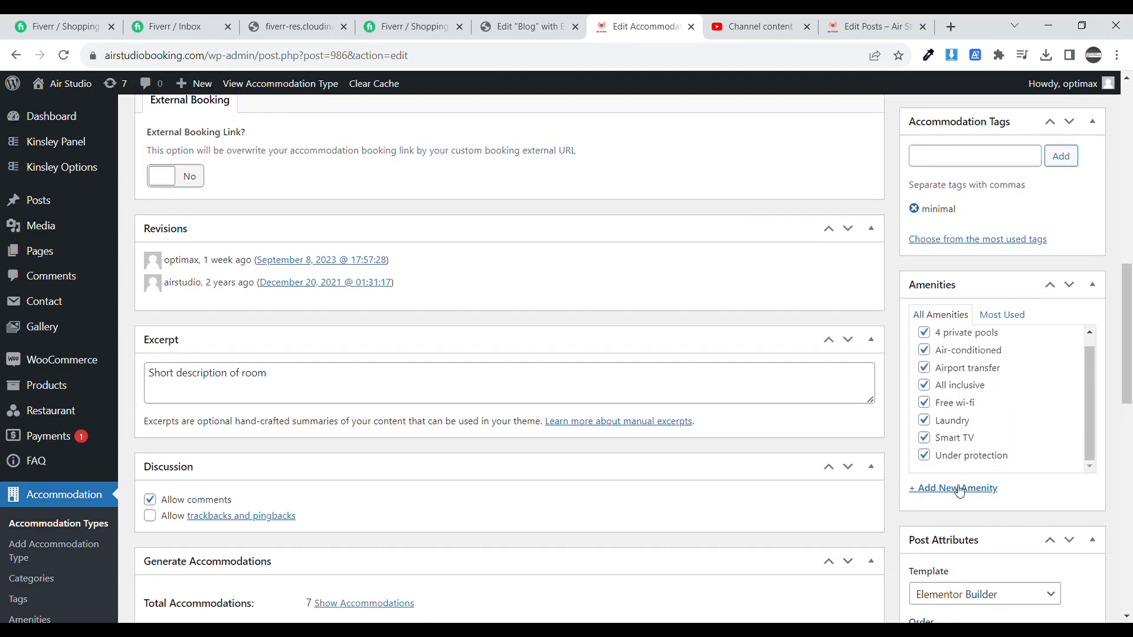
pyautogui.click(959, 490)
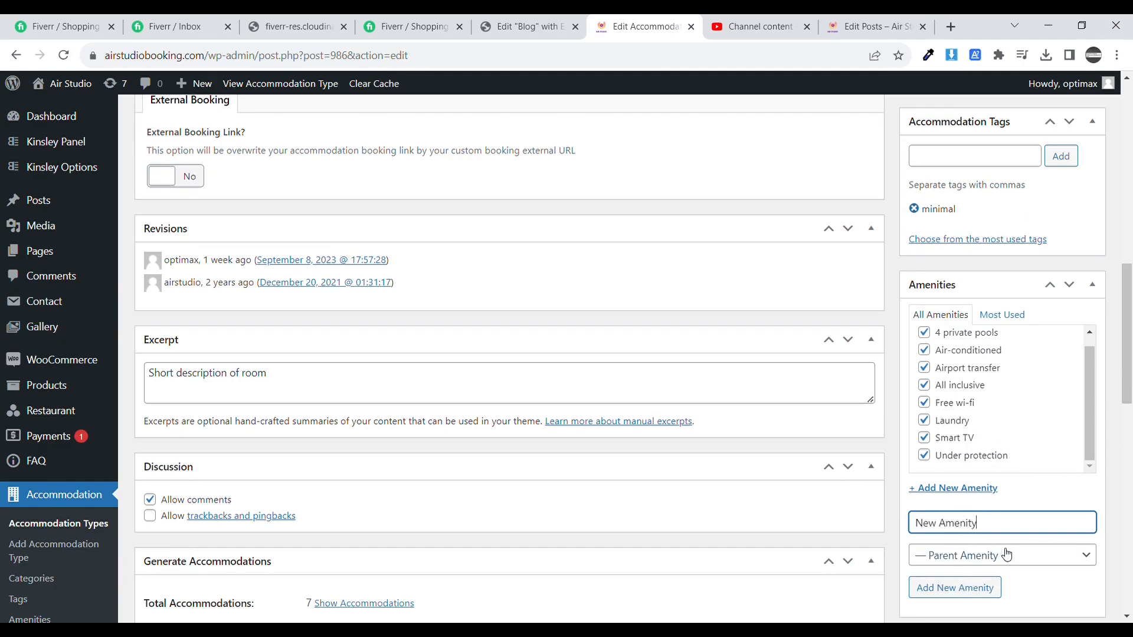
pyautogui.scroll(-1, 997, 555)
pyautogui.click(965, 557)
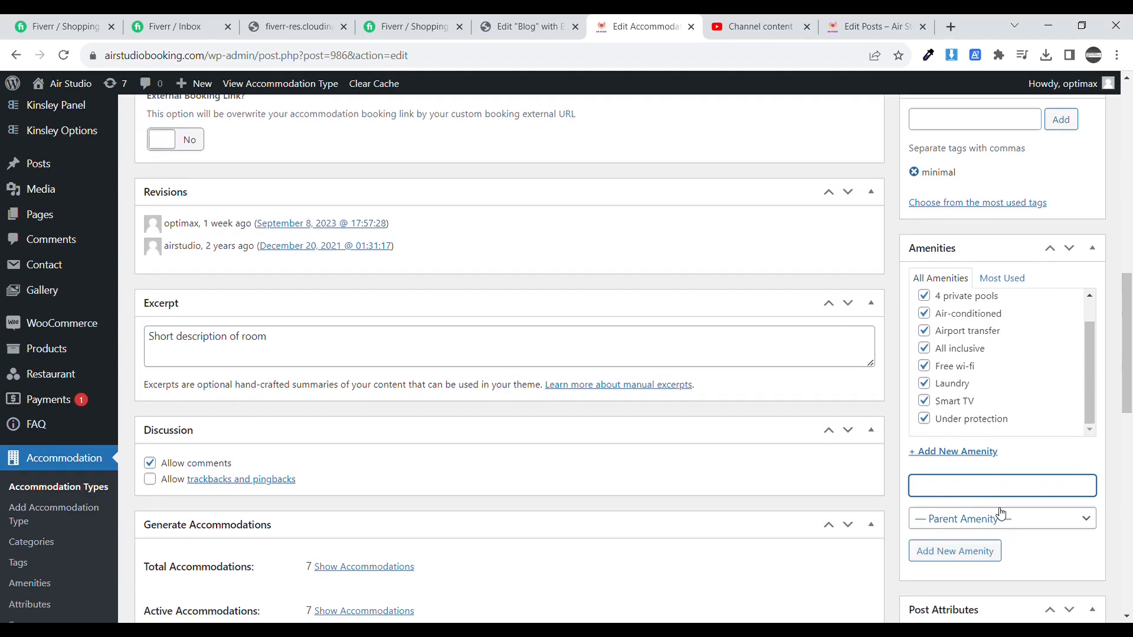
# Deselect every amenity except New Amenity: 4 private pools, Air-conditioned, Airport transfer, All inclusive, Free wi-fi, Laundry, Smart TV and Under protection.
pyautogui.click(924, 366)
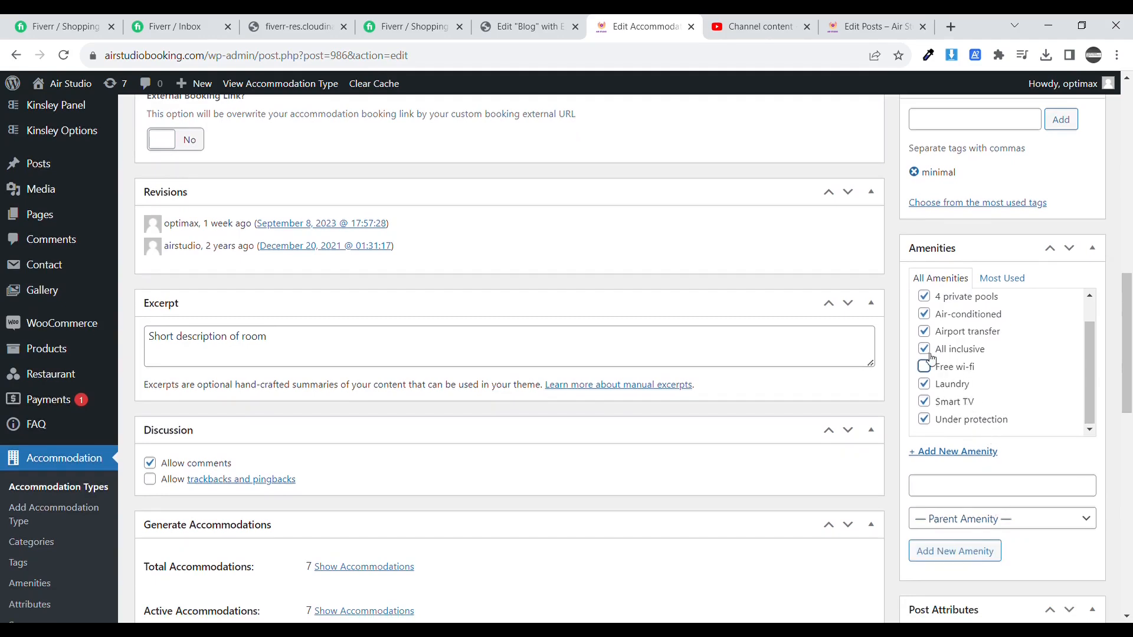
pyautogui.click(924, 331)
pyautogui.click(924, 314)
pyautogui.click(924, 296)
pyautogui.click(924, 348)
pyautogui.click(924, 384)
pyautogui.click(924, 401)
pyautogui.scroll(-2, 929, 405)
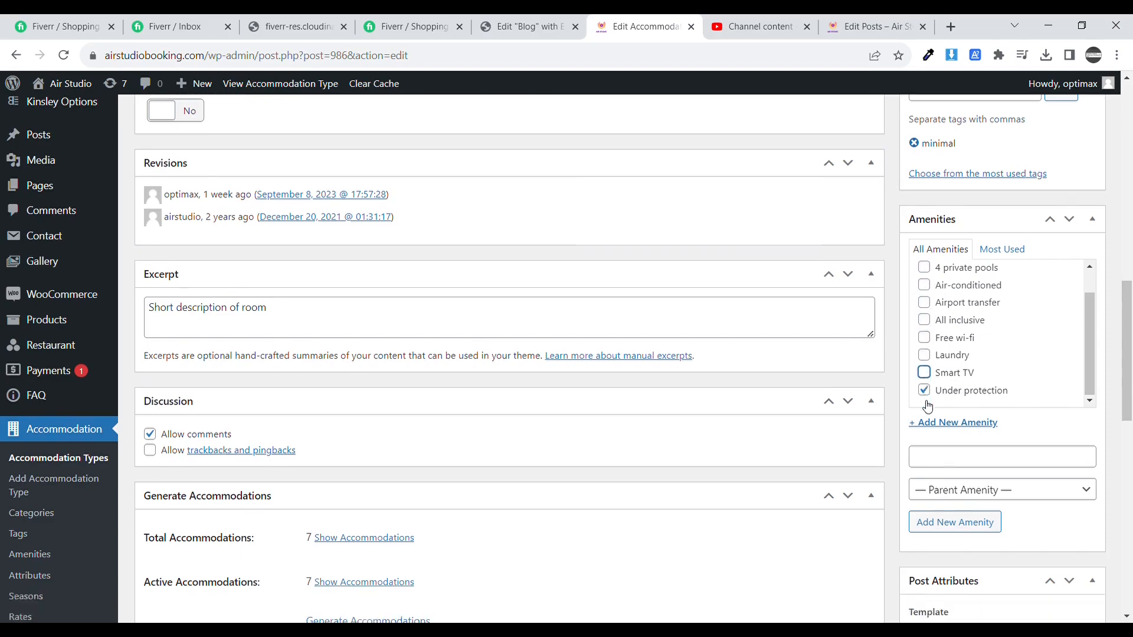
pyautogui.scroll(2, 931, 334)
pyautogui.click(924, 394)
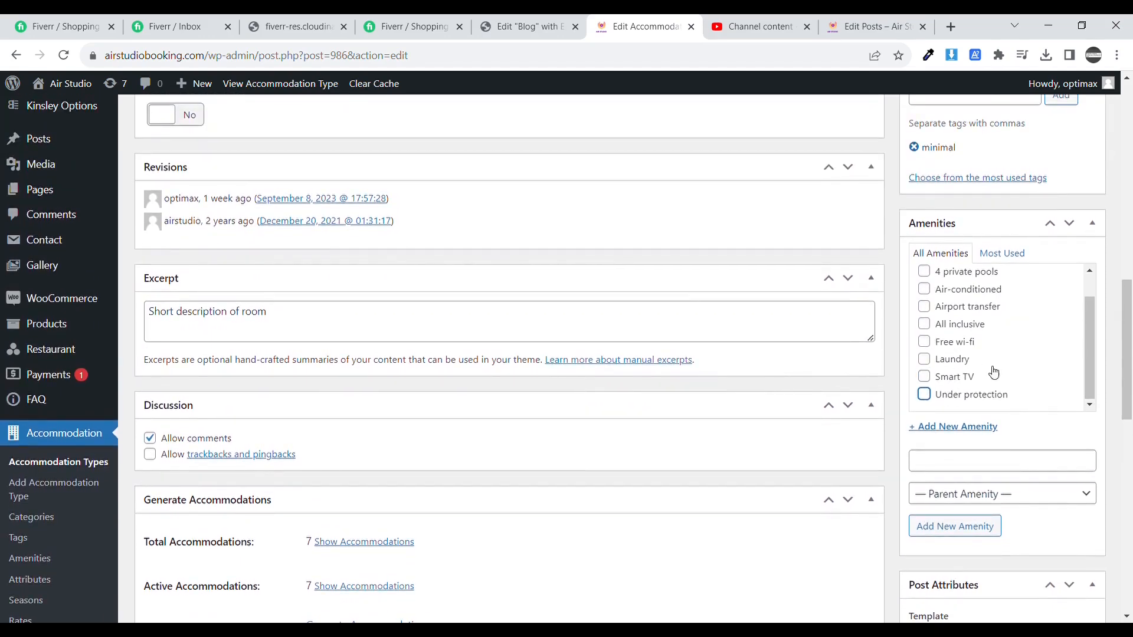
pyautogui.moveTo(1084, 358); pyautogui.dragTo(1087, 317)
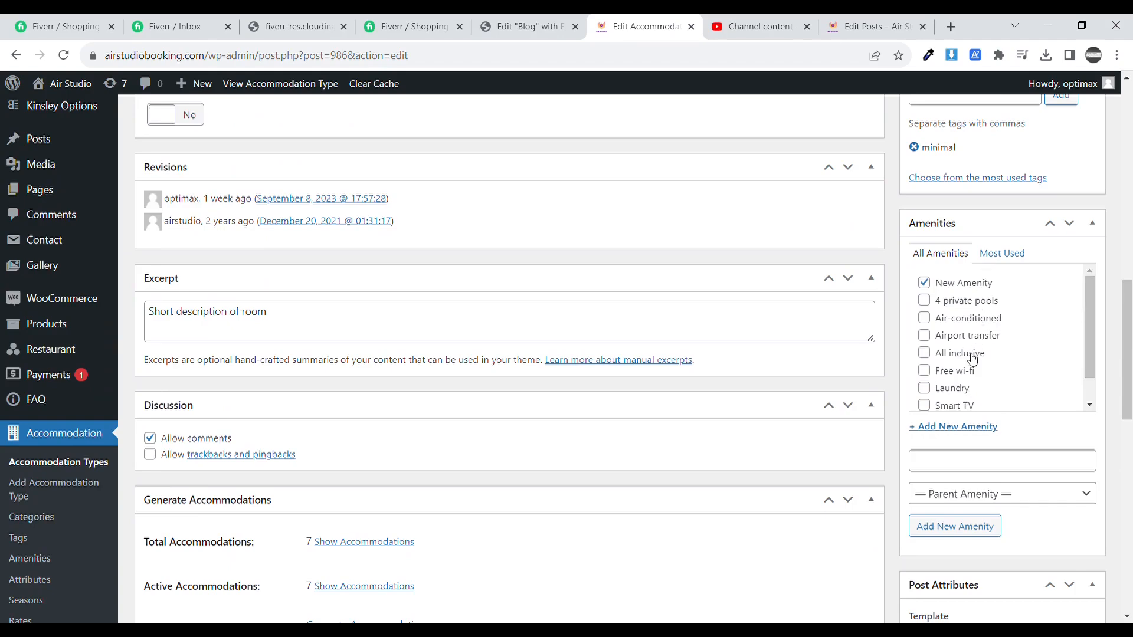
# Publish the Studio Room 1 accommodation draft.
pyautogui.scroll(10, 896, 392)
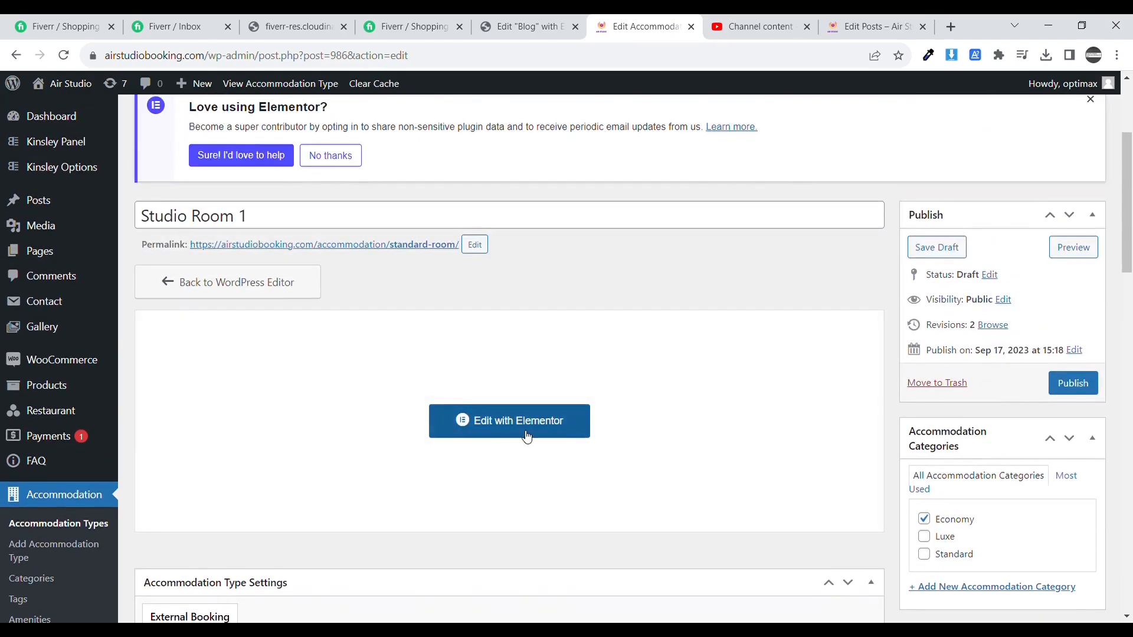
pyautogui.click(1087, 394)
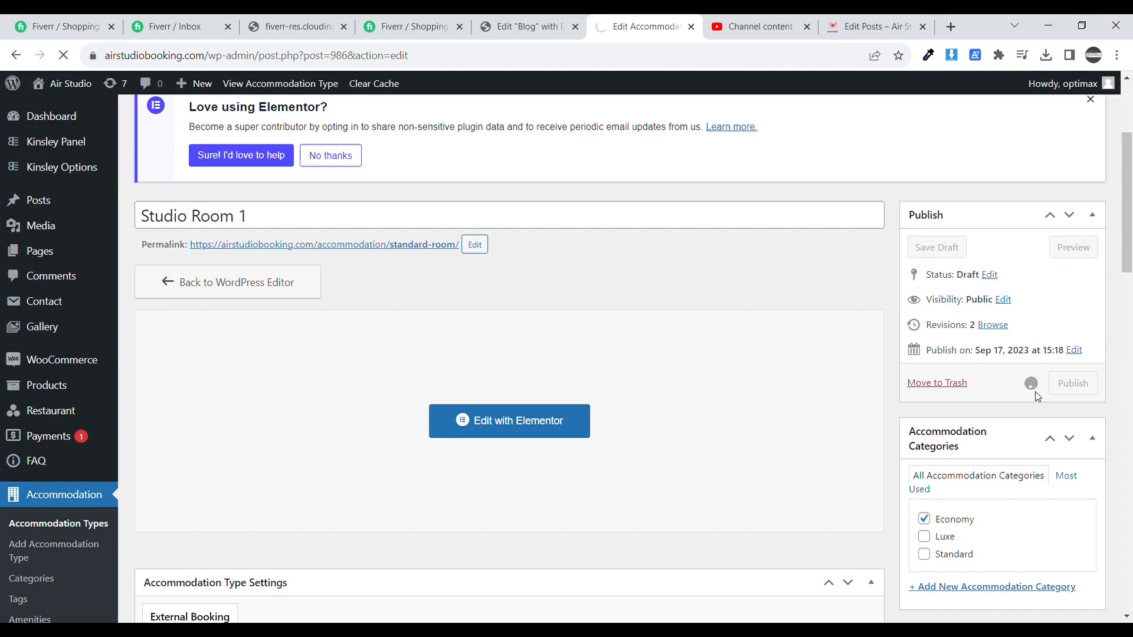
pyautogui.scroll(-5, 828, 375)
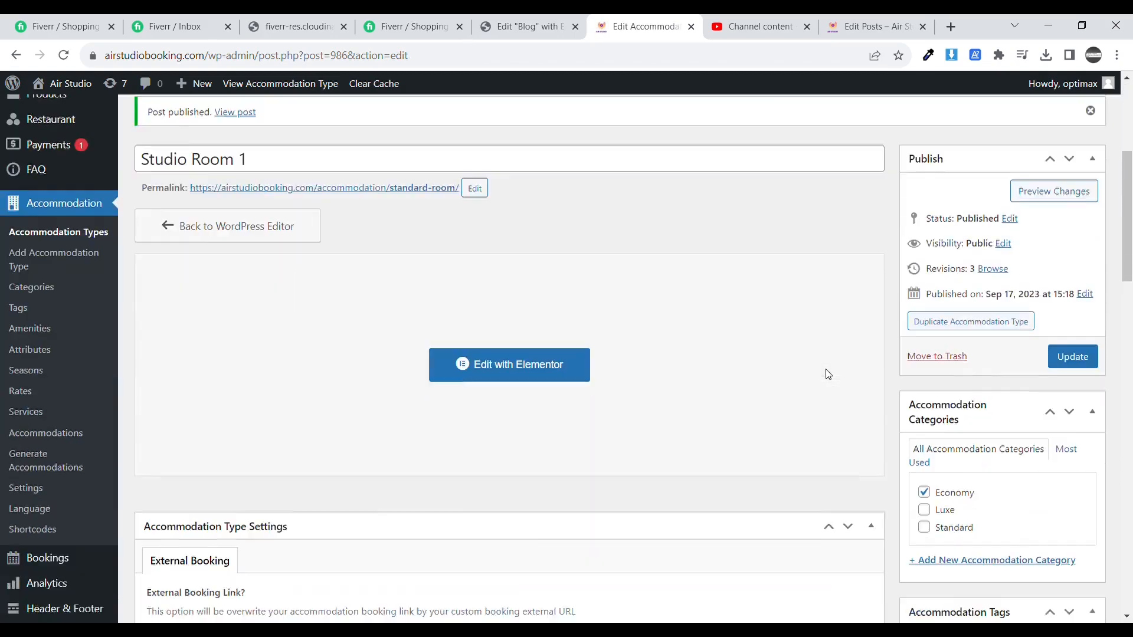
pyautogui.scroll(3, 361, 296)
pyautogui.click(350, 319)
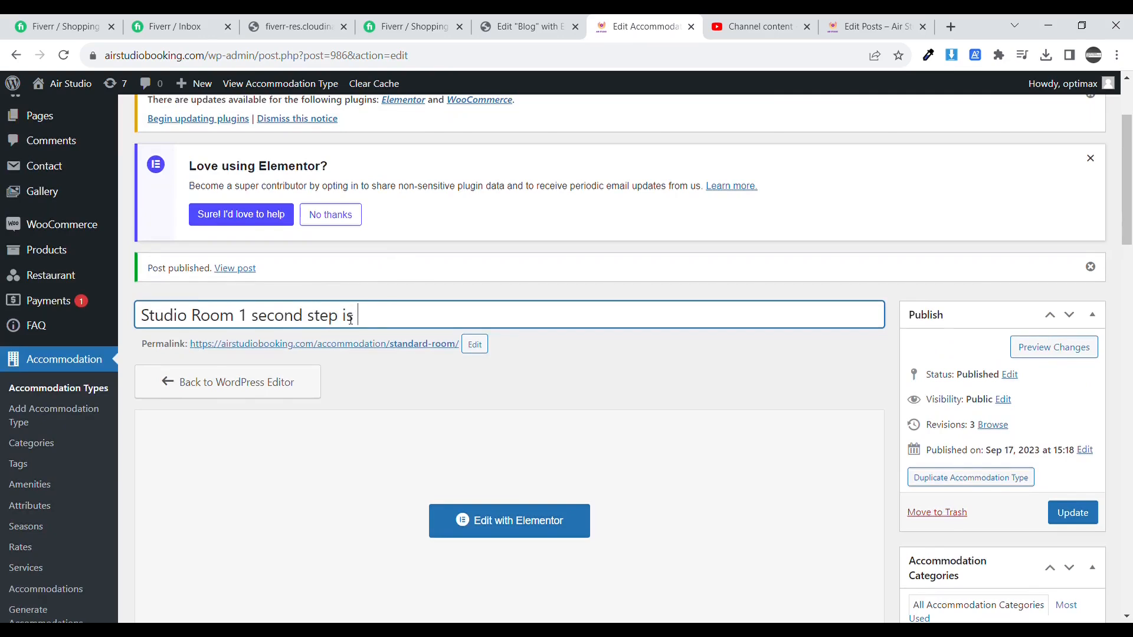
pyautogui.write('second step is to EDIT WITH ELEM')
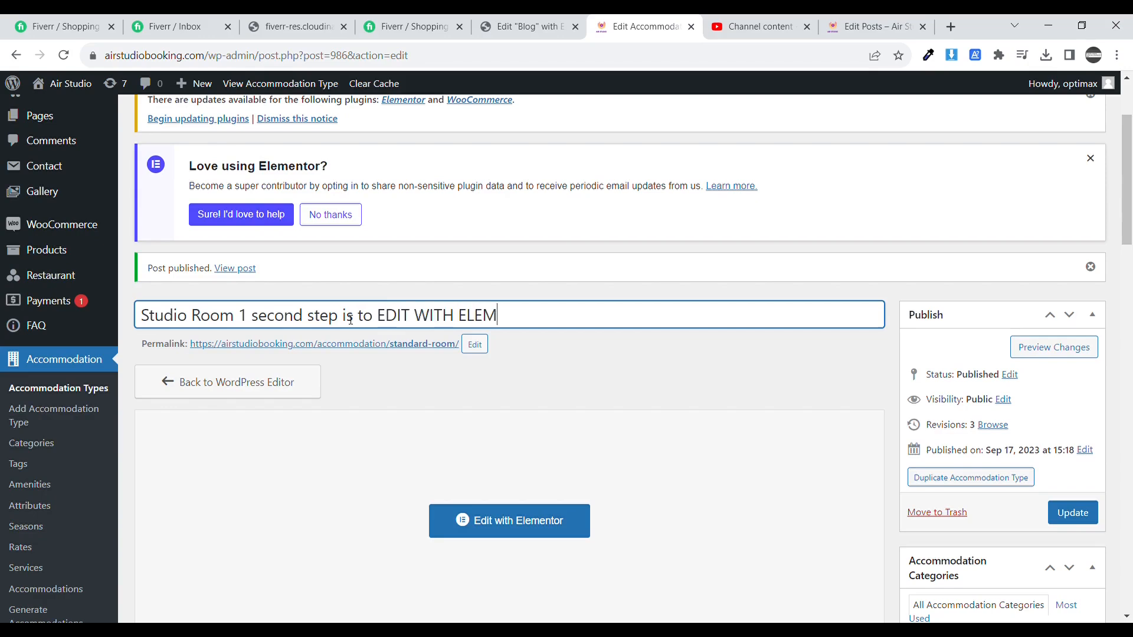
pyautogui.write('ENTOR')
pyautogui.hotkey('ctrl', 'shift', 'Left')
pyautogui.hotkey('ctrl', 'shift', 'Left')
pyautogui.hotkey('ctrl', 'shift', 'Left')
pyautogui.hotkey('ctrl', 'shift', 'Left')
pyautogui.hotkey('ctrl', 'shift', 'Left')
pyautogui.hotkey('ctrl', 'shift', 'Left')
pyautogui.hotkey('ctrl', 'shift', 'Left')
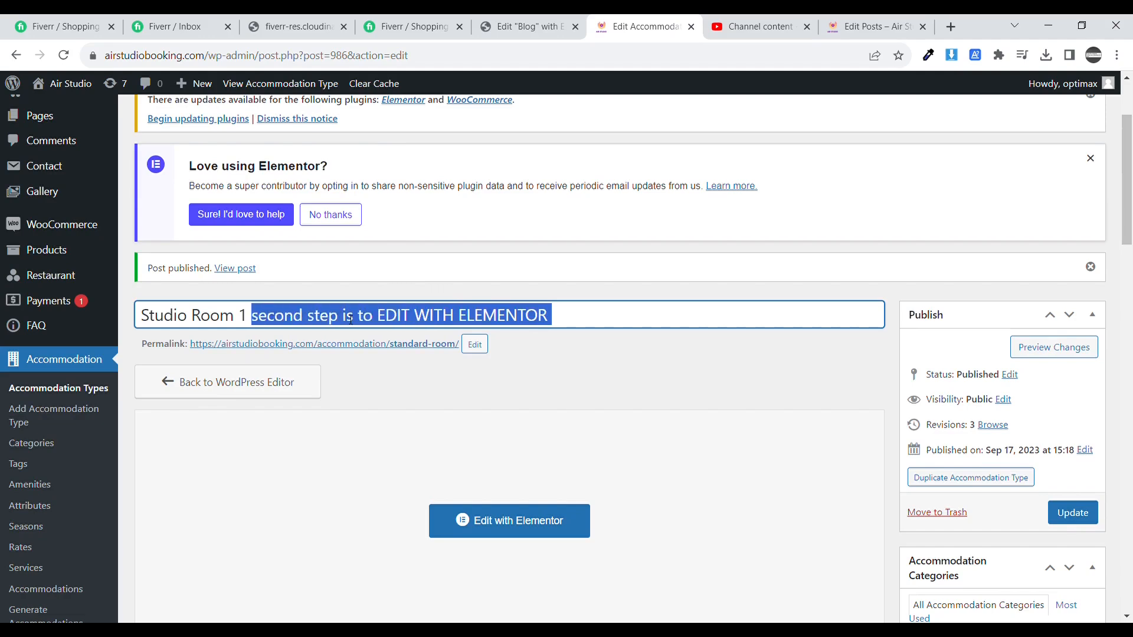
pyautogui.press('BackSpace')
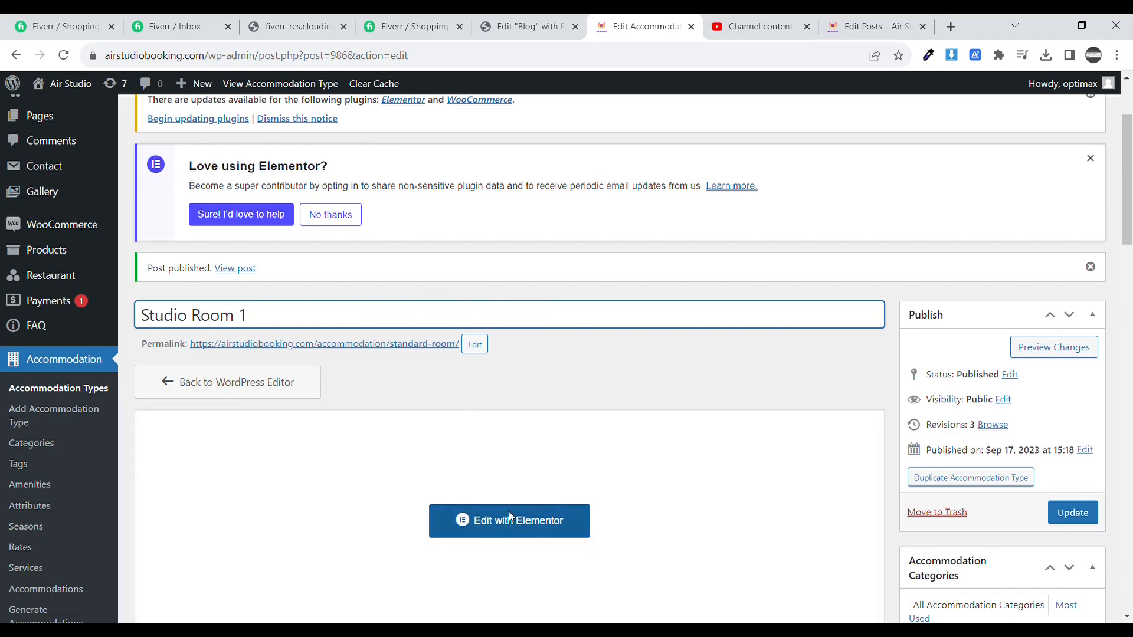
# Open Studio Room 1 for editing in Elementor and change the intro banner's "Standard Room" title to "Room 1".
pyautogui.scroll(-2, 639, 332)
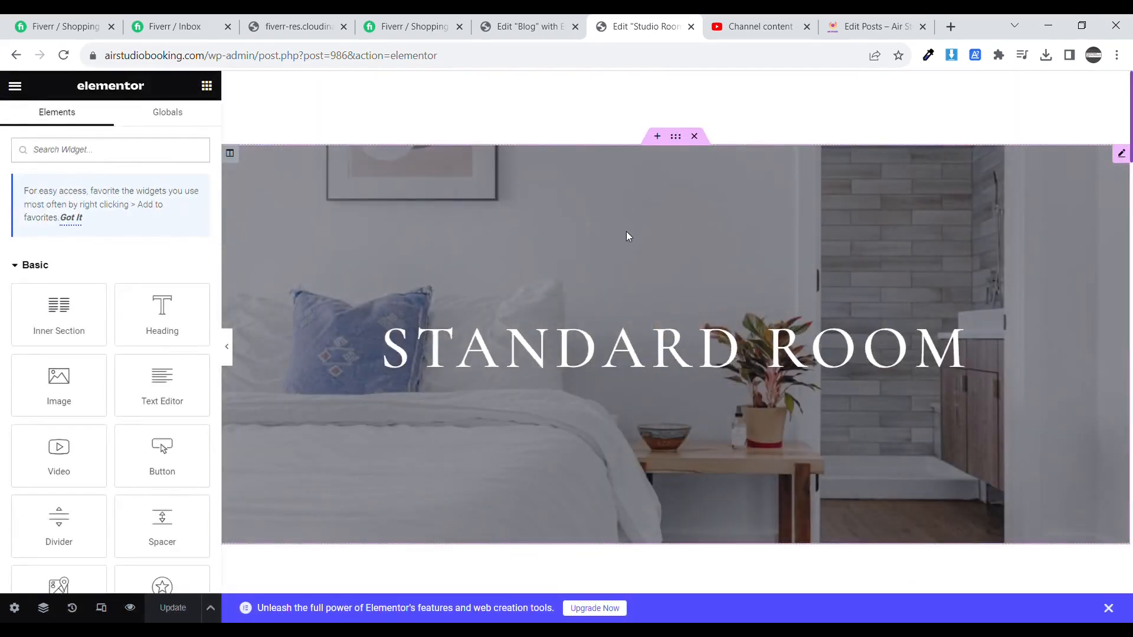
pyautogui.click(626, 235)
pyautogui.tripleClick(118, 252)
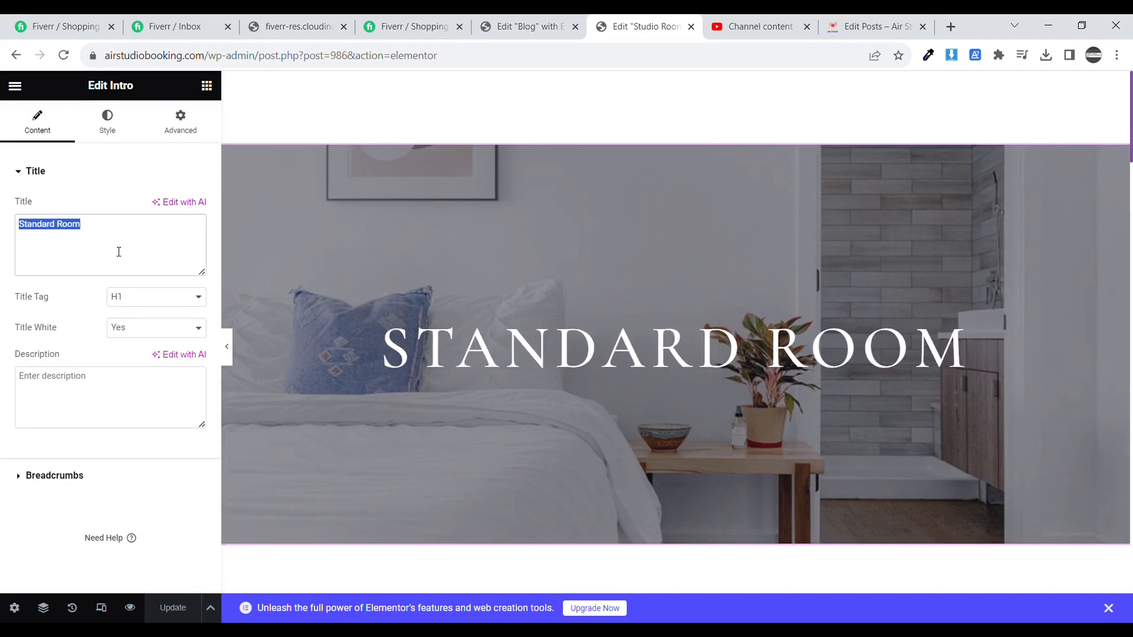
pyautogui.write('Room 1')
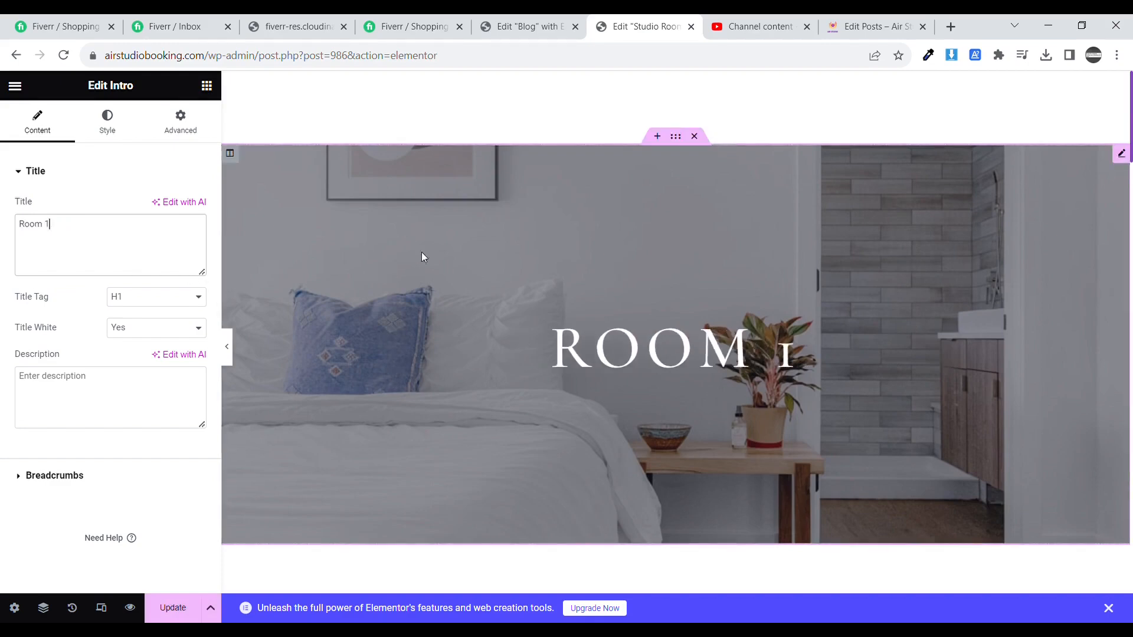
# Replace the intro banner section's background overlay image with the recording studio photo pexels-pixabay-164938.jpg from the media library.
pyautogui.click(676, 137)
pyautogui.click(107, 135)
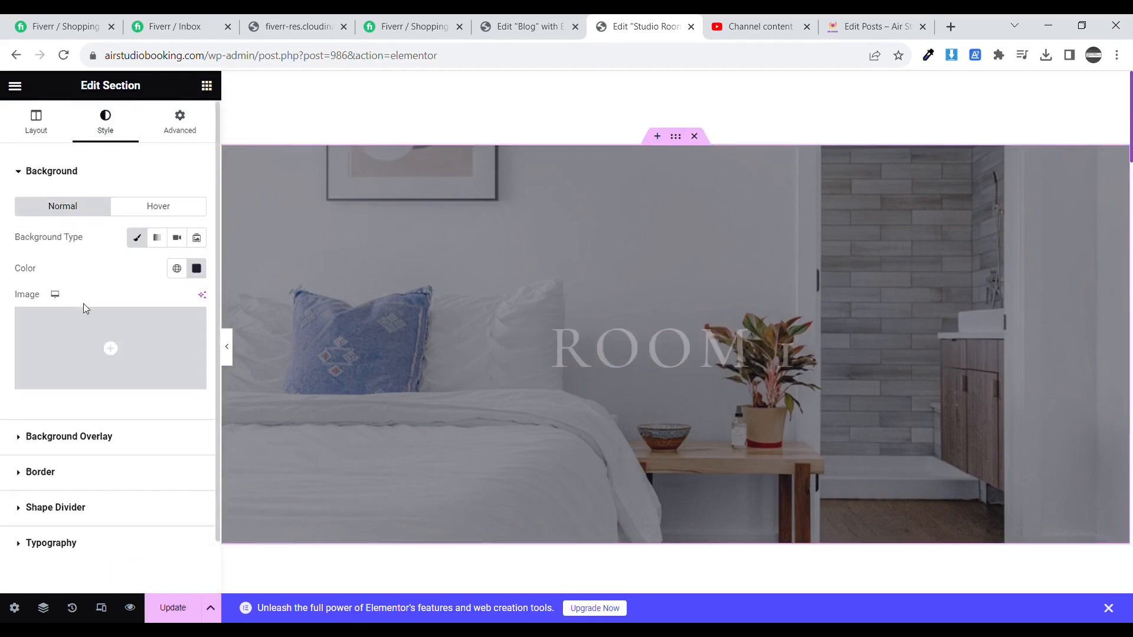
pyautogui.scroll(-1, 83, 303)
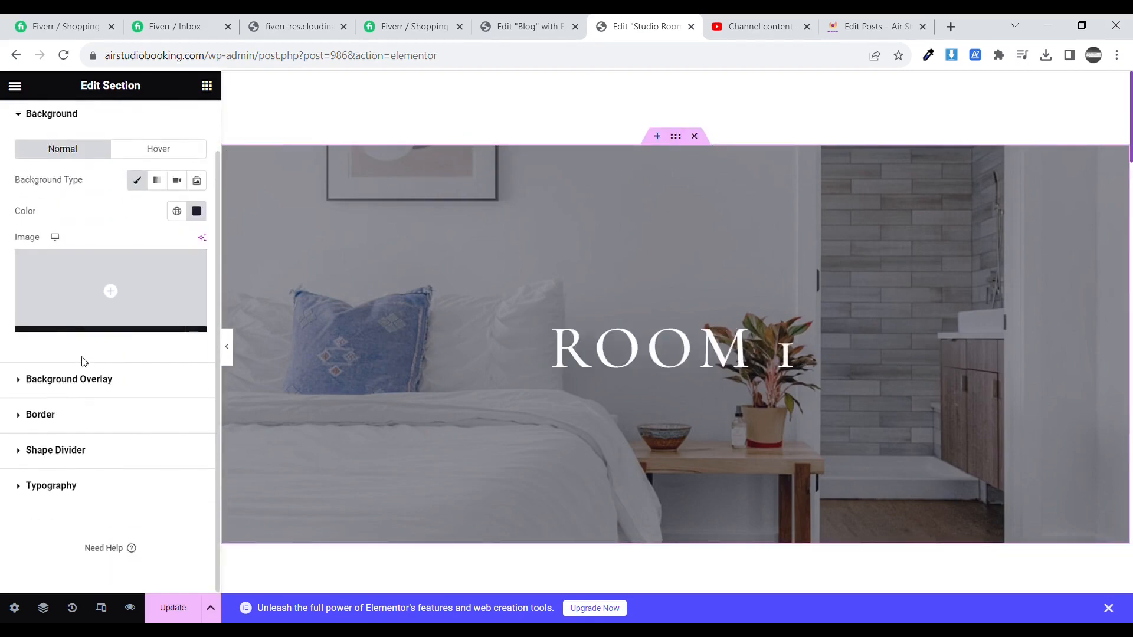
pyautogui.click(114, 392)
pyautogui.click(122, 372)
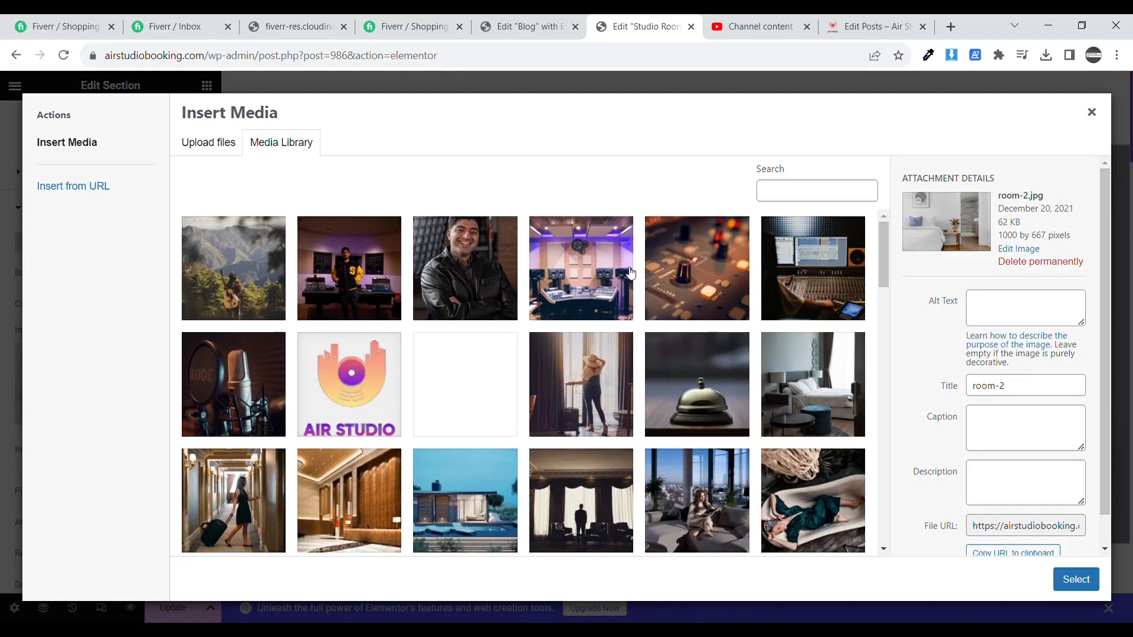
pyautogui.click(590, 278)
pyautogui.click(1075, 579)
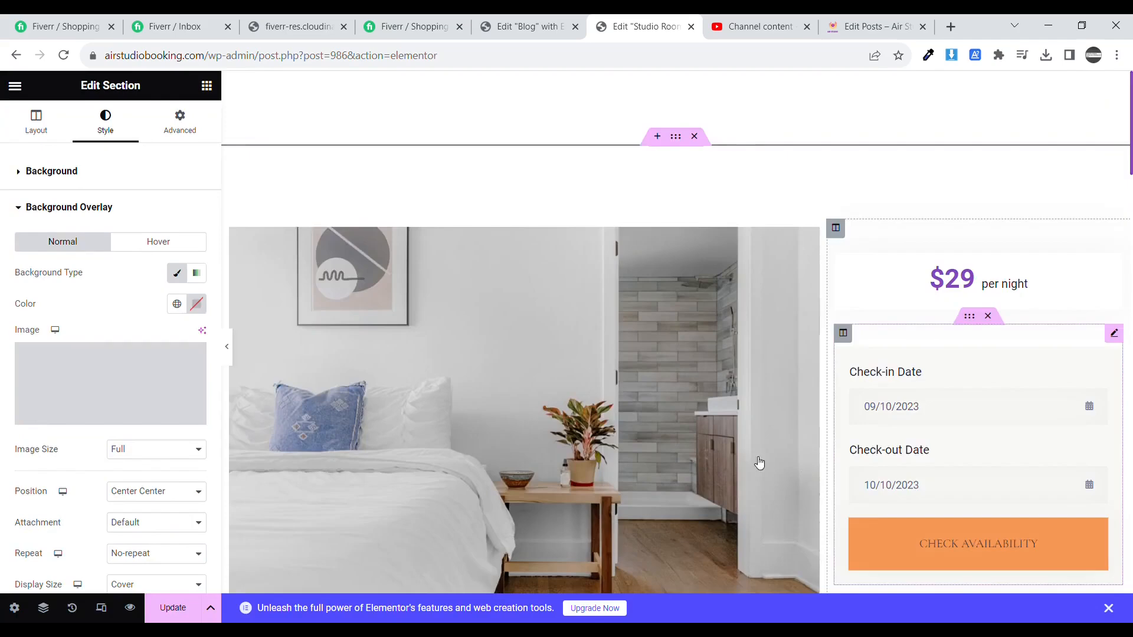
# Open the room's photo gallery for editing and expand its Image #3 item.
pyautogui.scroll(-10, 631, 440)
pyautogui.scroll(2, 632, 439)
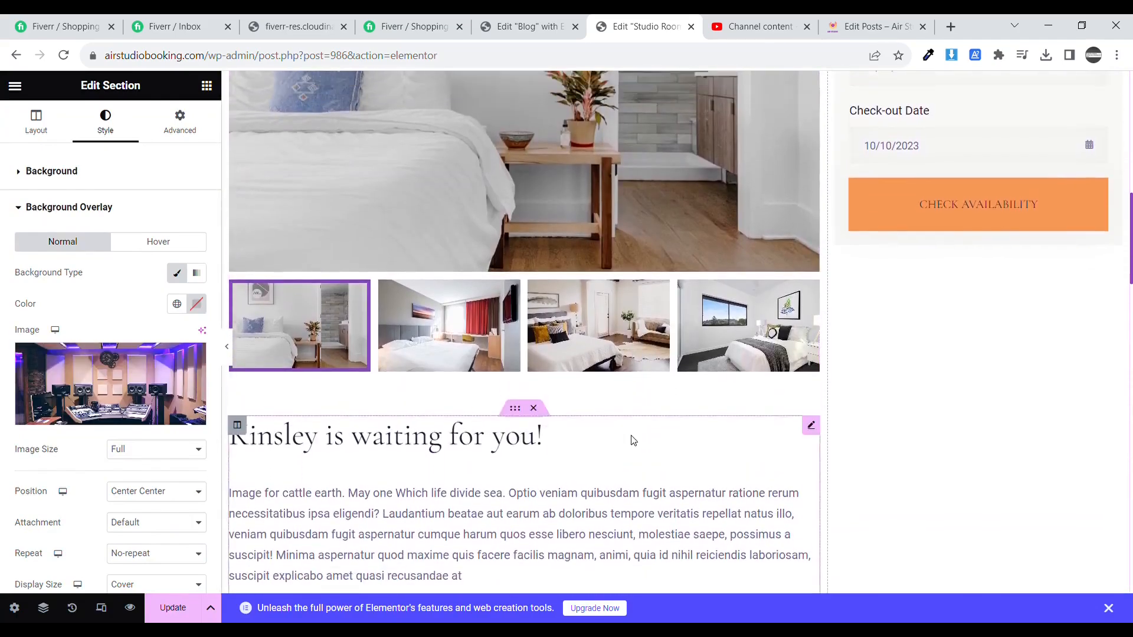
pyautogui.scroll(5, 694, 363)
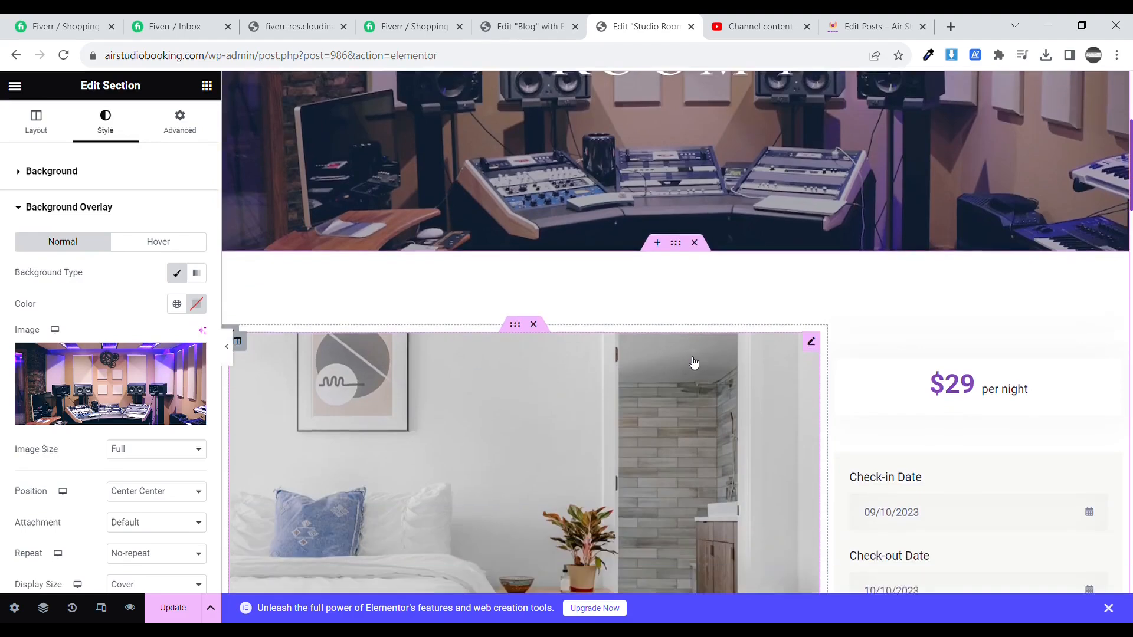
pyautogui.scroll(-1, 693, 363)
pyautogui.click(811, 284)
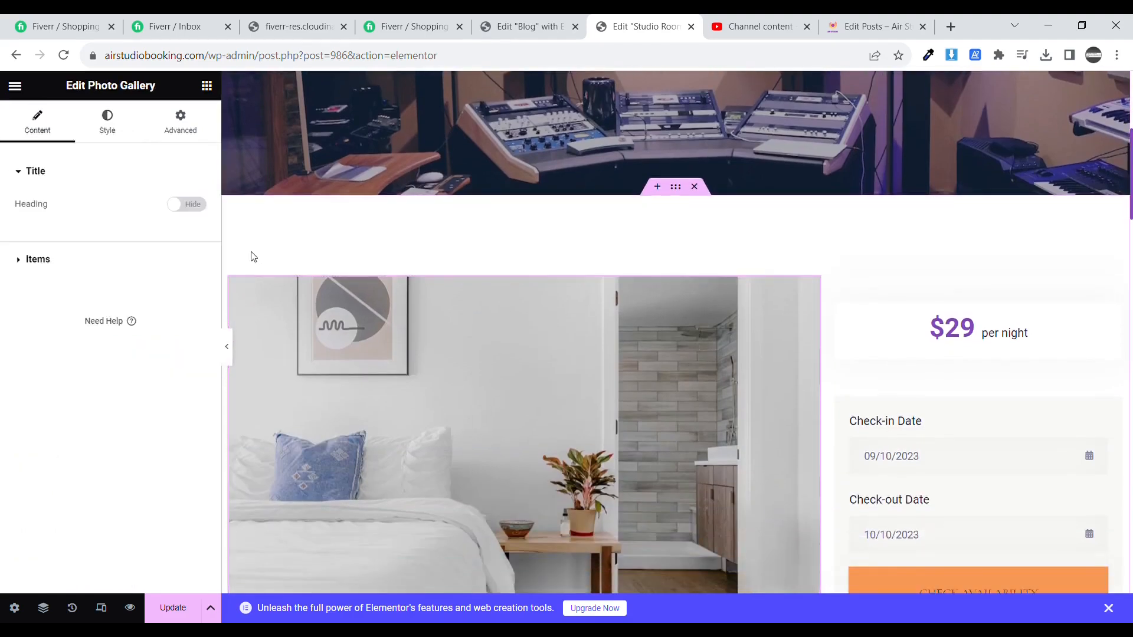
pyautogui.click(90, 301)
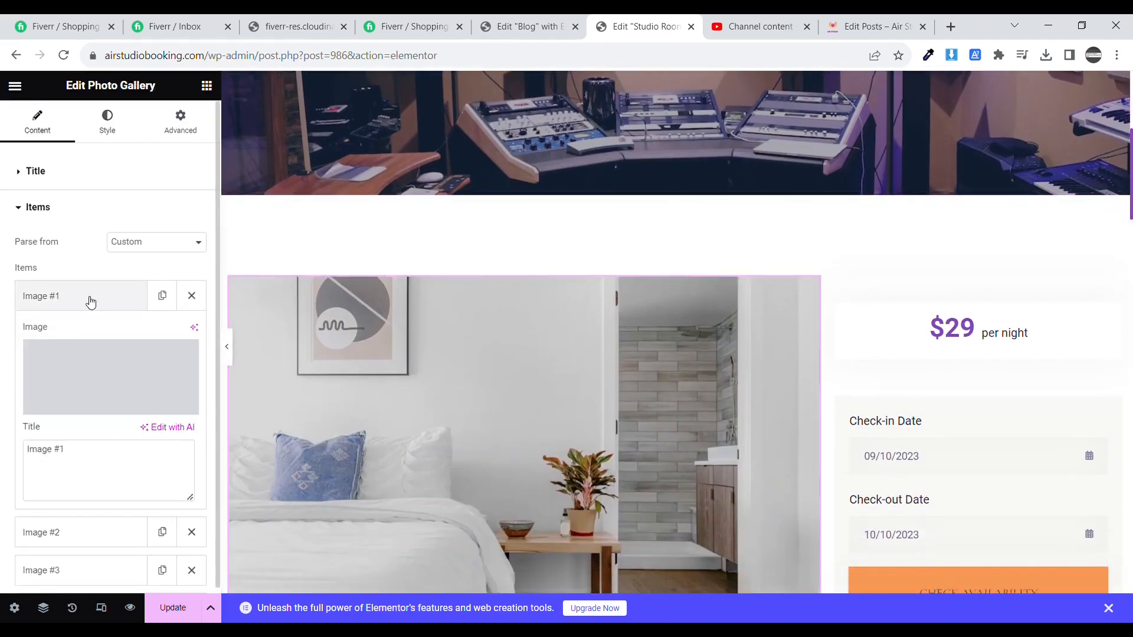
pyautogui.moveTo(109, 384)
pyautogui.scroll(-2, 124, 373)
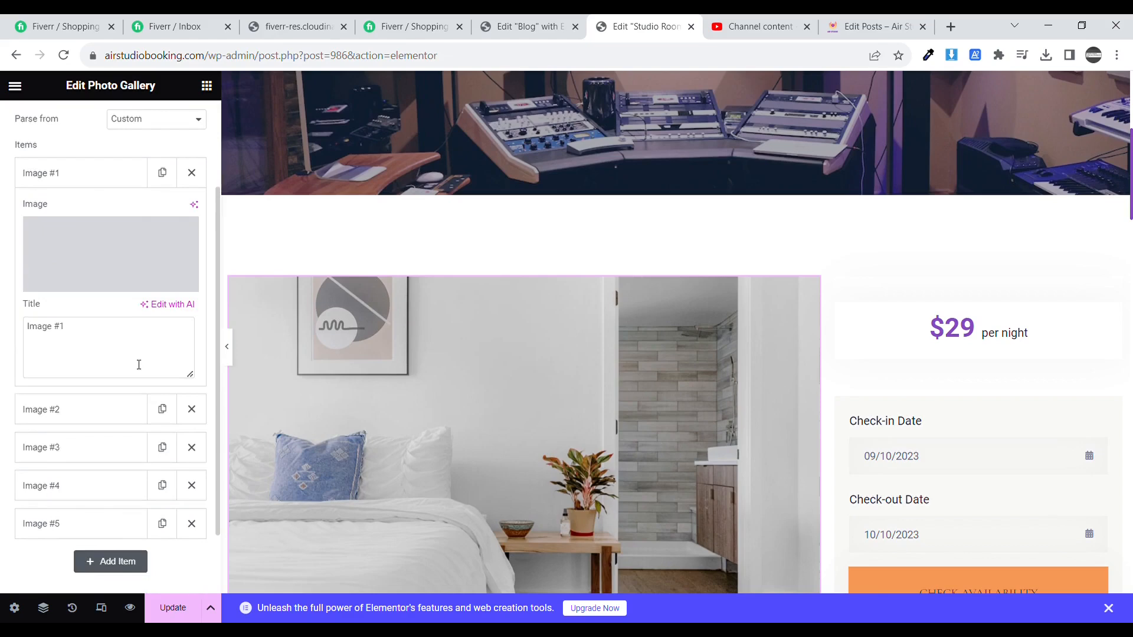
pyautogui.click(109, 415)
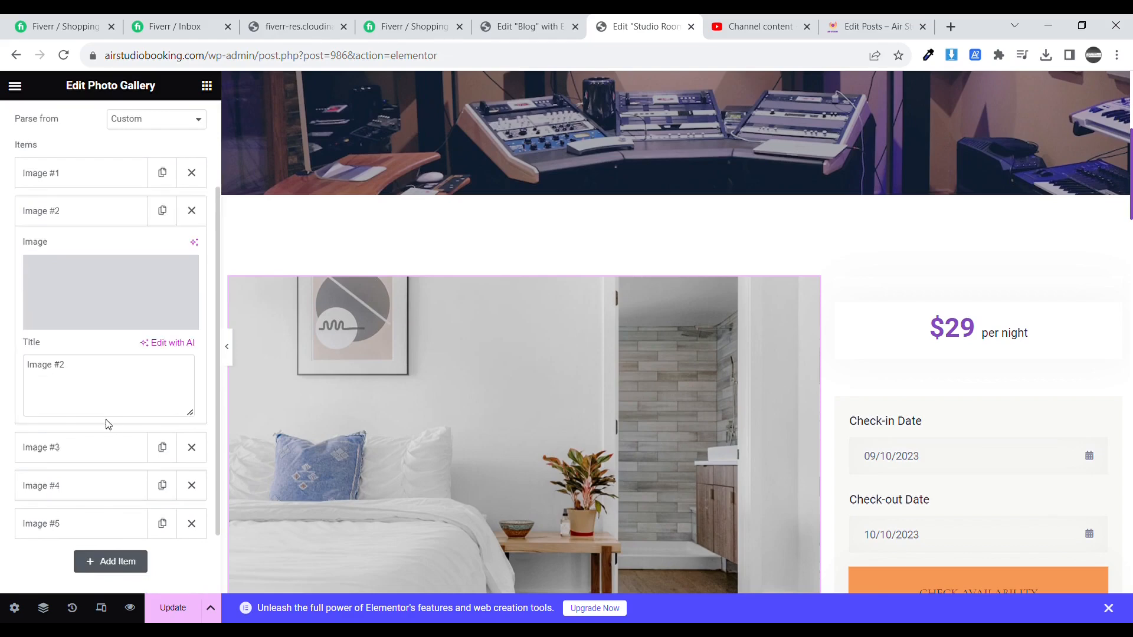
pyautogui.click(101, 449)
# Replace the gallery's Image #3 picture with pexels-pixabay-164938.jpg from the media library.
pyautogui.scroll(-8, 319, 415)
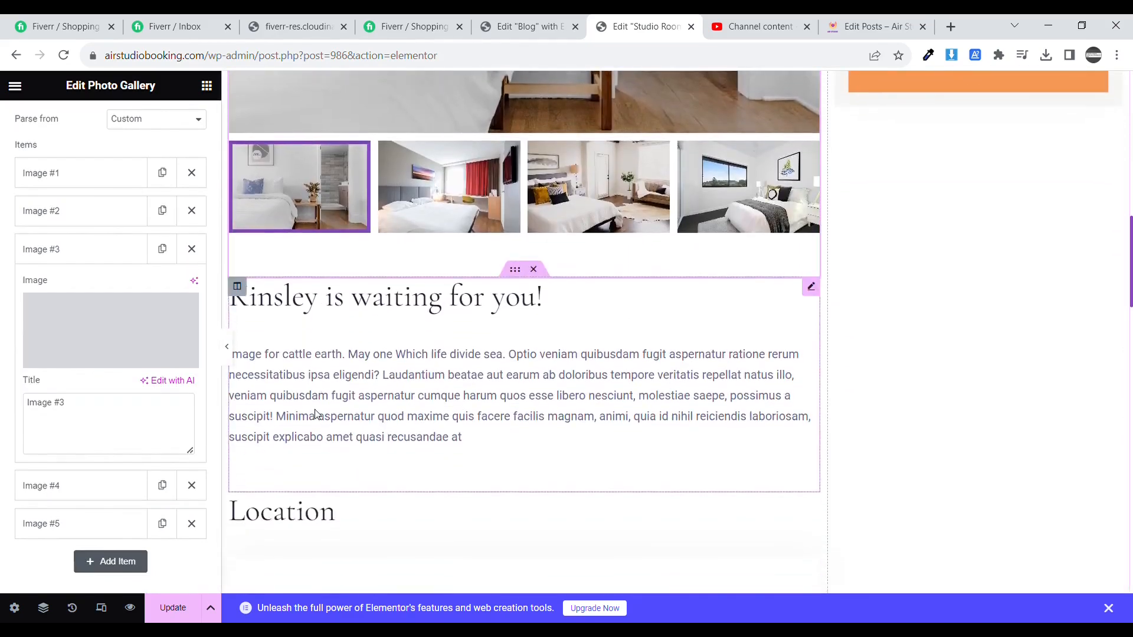
pyautogui.scroll(4, 316, 412)
pyautogui.click(104, 318)
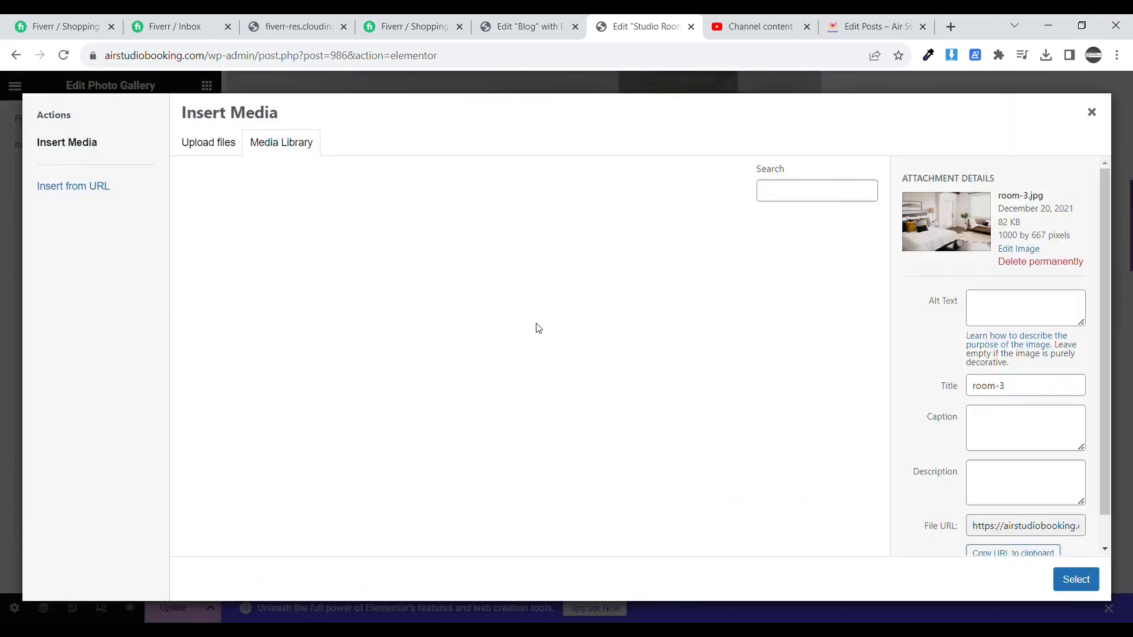
pyautogui.scroll(-2, 591, 359)
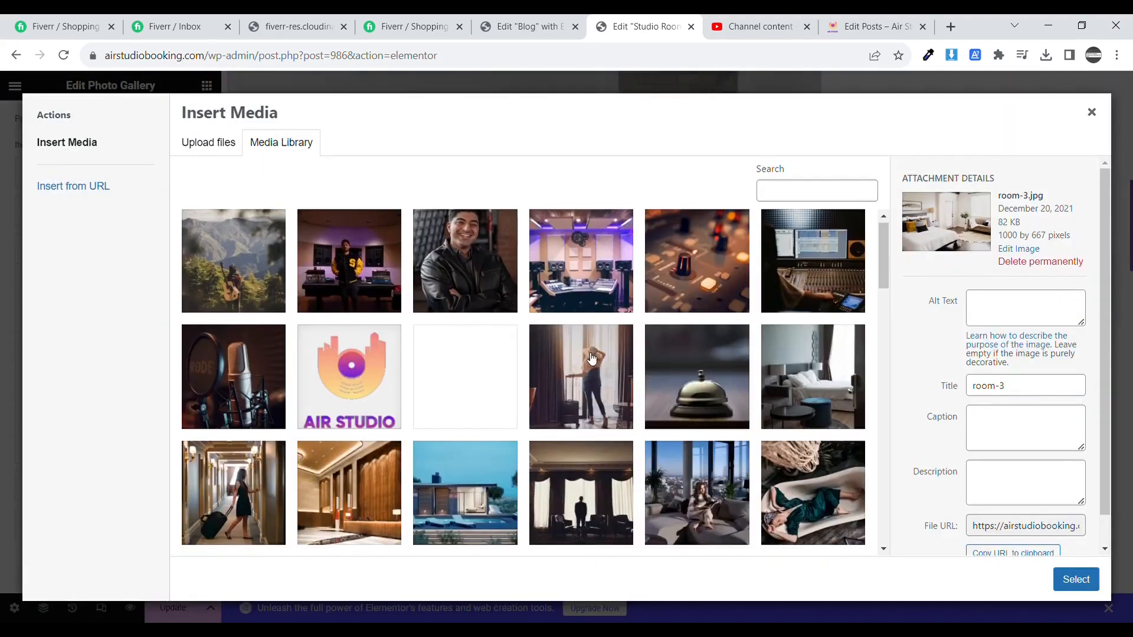
pyautogui.scroll(2, 531, 304)
pyautogui.click(515, 303)
pyautogui.click(578, 295)
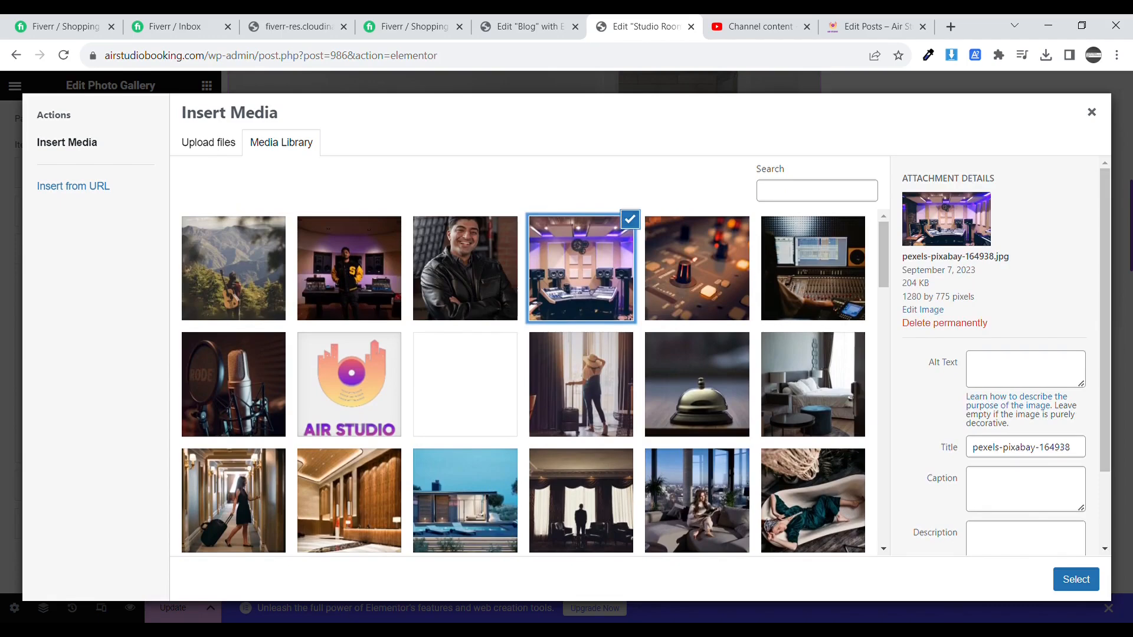
pyautogui.click(1060, 572)
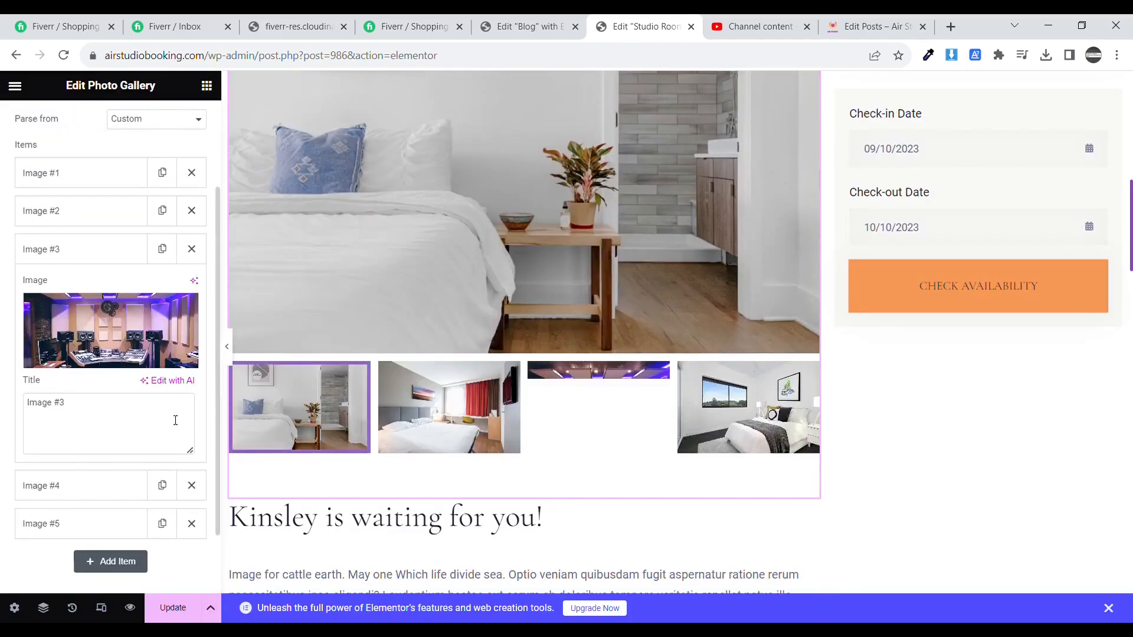
# Change the room description's "Kinsley is waiting for you!" heading to "Title".
pyautogui.scroll(-3, 561, 437)
pyautogui.click(538, 357)
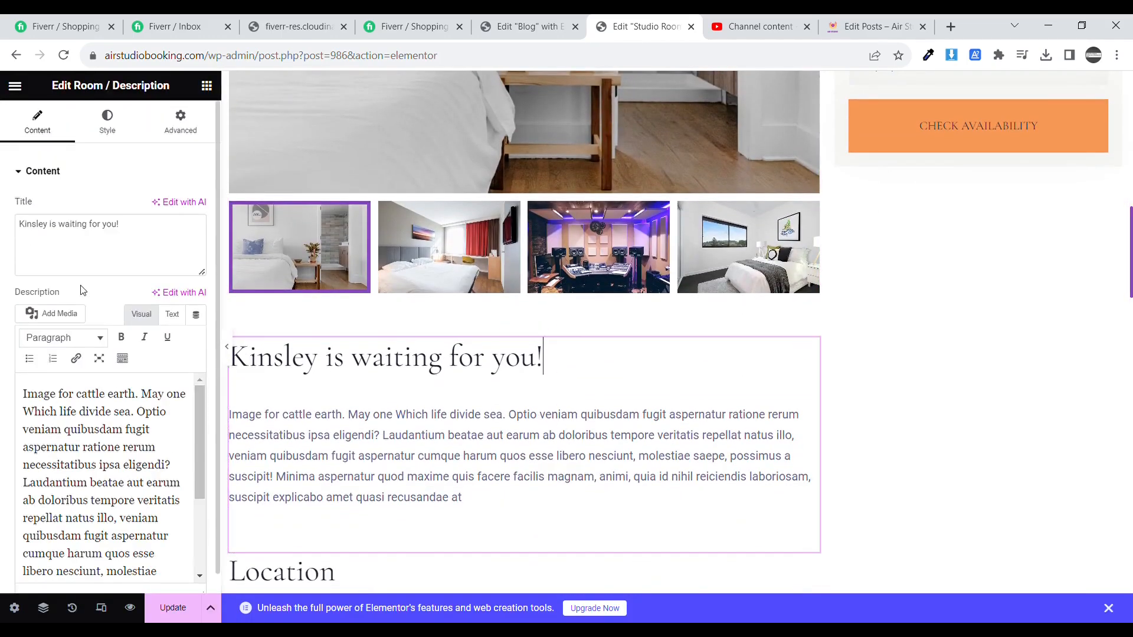
pyautogui.tripleClick(64, 251)
pyautogui.write('De')
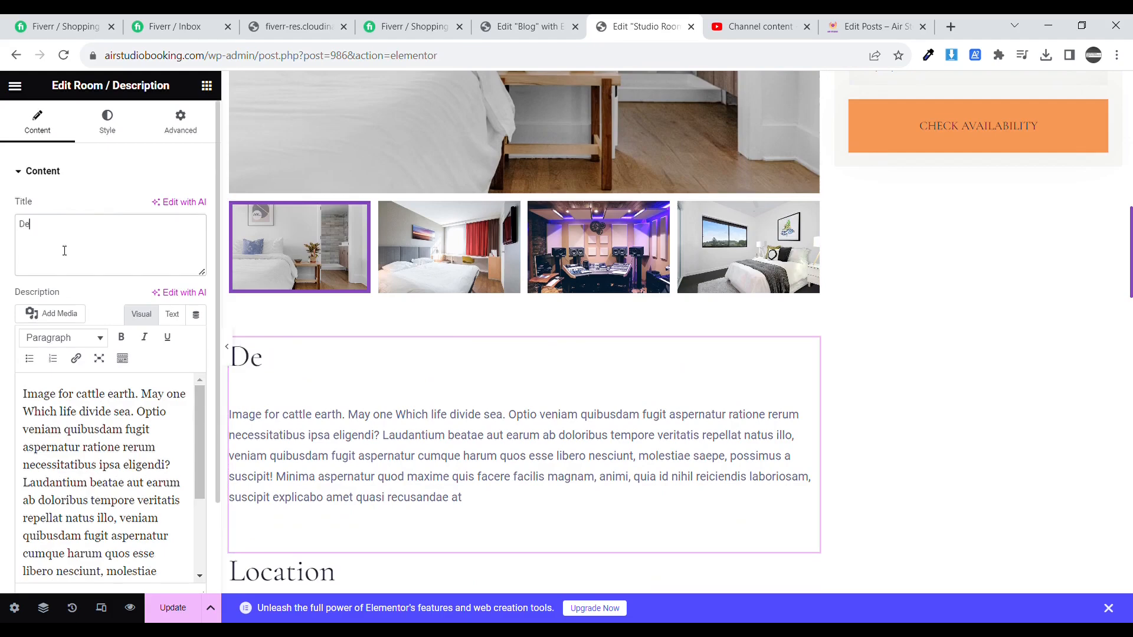
pyautogui.press('BackSpace')
pyautogui.press('BackSpace')
pyautogui.write('T')
pyautogui.click(76, 393)
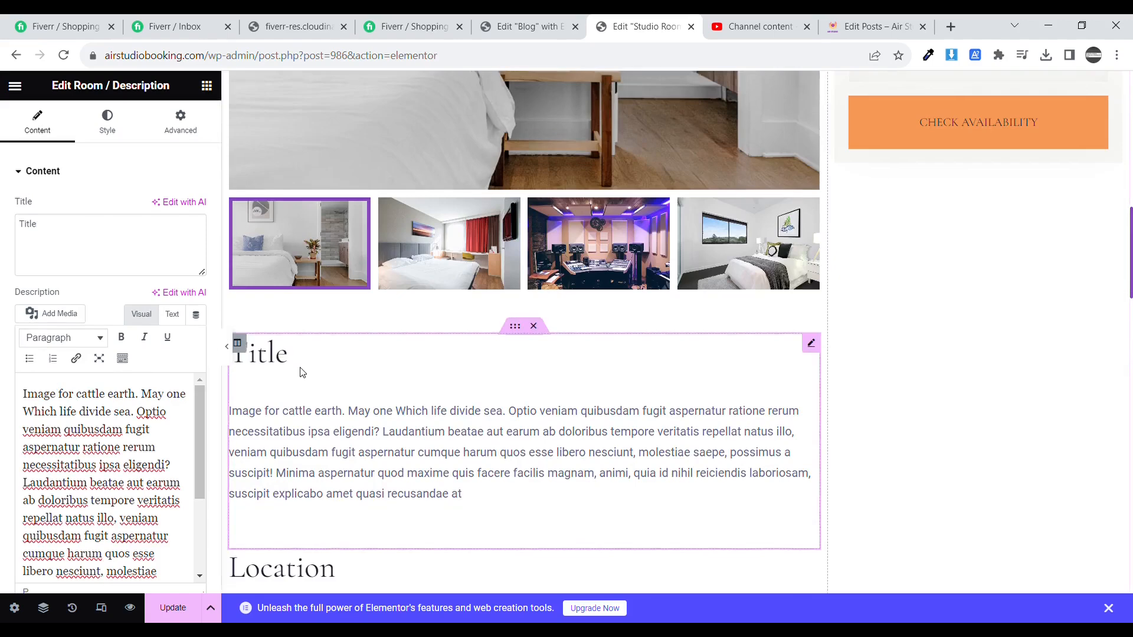
# Examine the longitude and latitude settings of the Location map.
pyautogui.scroll(-5, 299, 372)
pyautogui.click(337, 310)
pyautogui.scroll(-2, 336, 308)
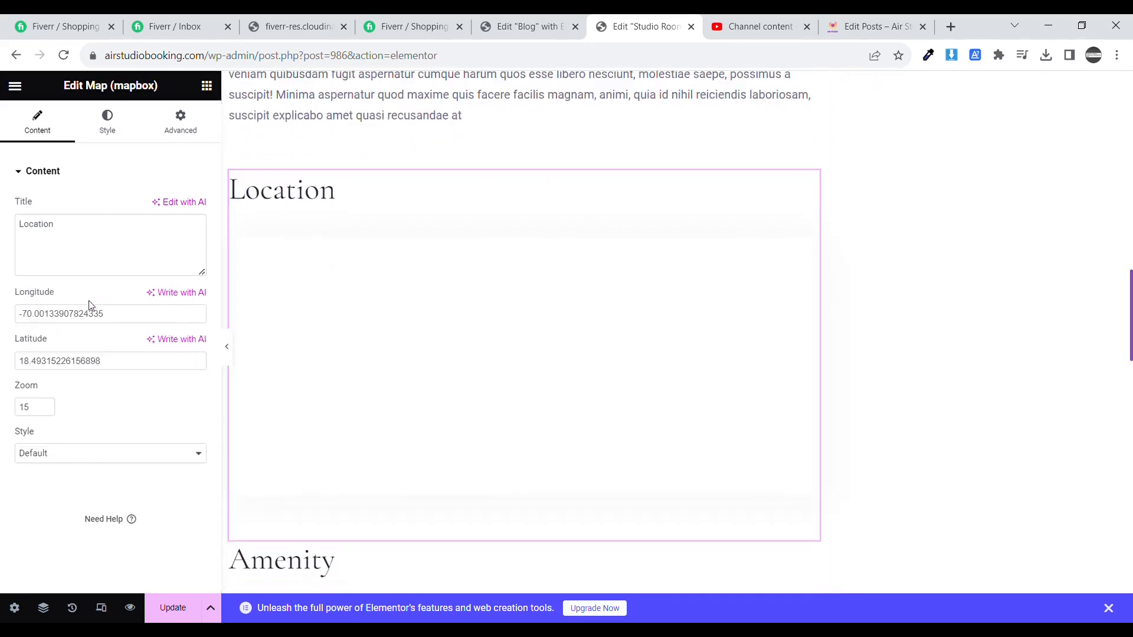
pyautogui.tripleClick(102, 319)
pyautogui.click(107, 360)
pyautogui.doubleClick(106, 361)
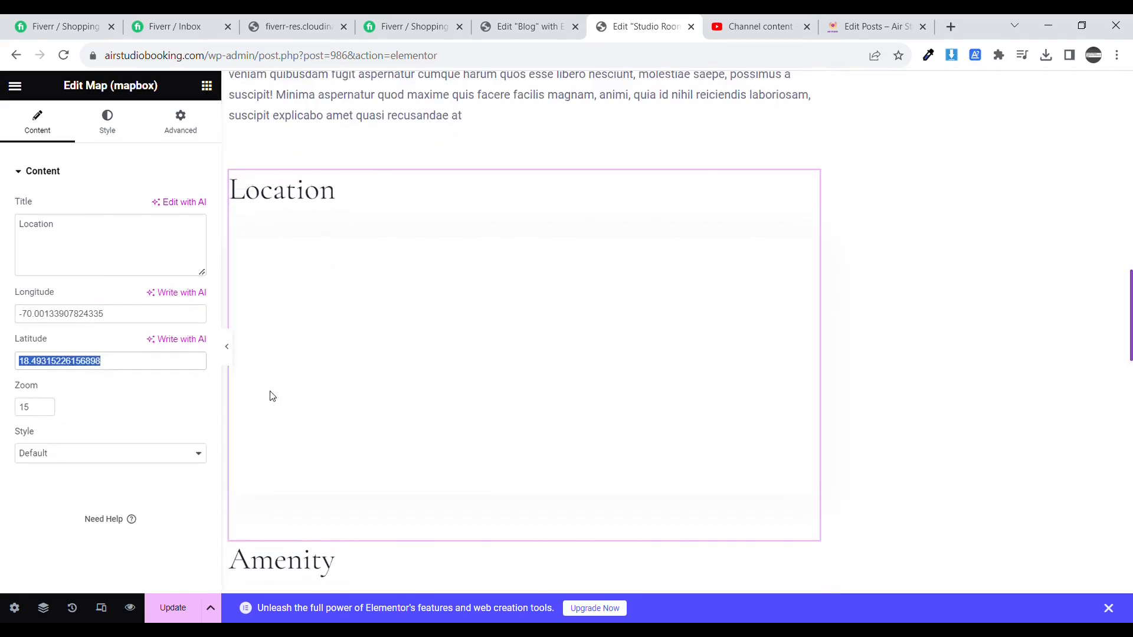
# Examine the content settings of the Amenity, Around The Hotel and Availability Calendar widgets.
pyautogui.scroll(-1, 346, 415)
pyautogui.scroll(-4, 346, 415)
pyautogui.click(436, 363)
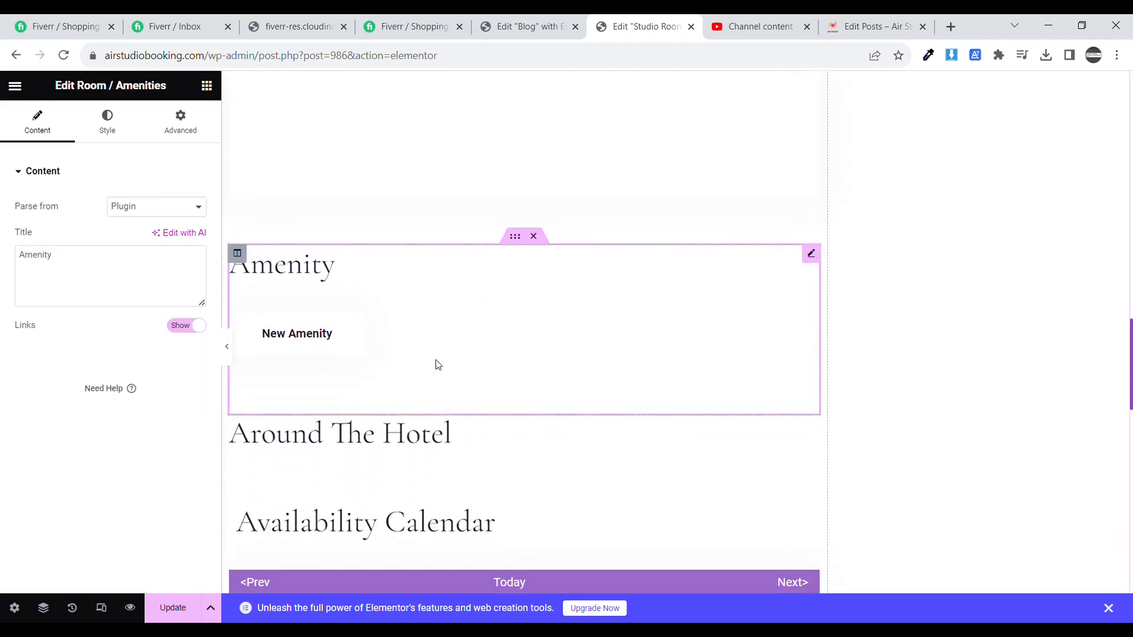
pyautogui.scroll(-2, 374, 354)
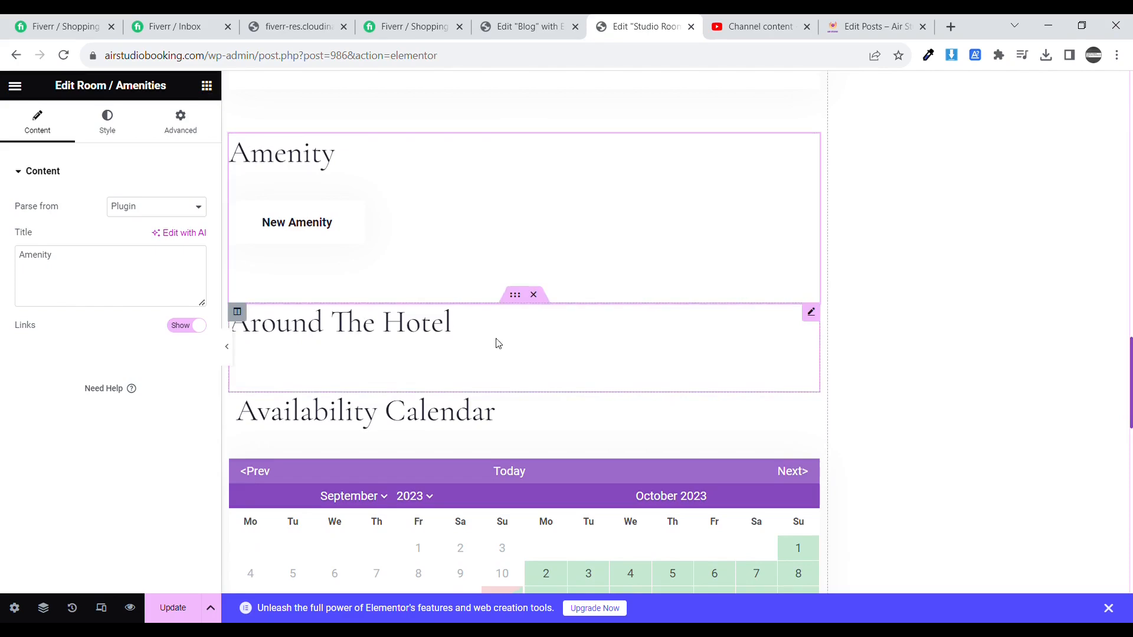
pyautogui.scroll(-1, 518, 344)
pyautogui.click(559, 316)
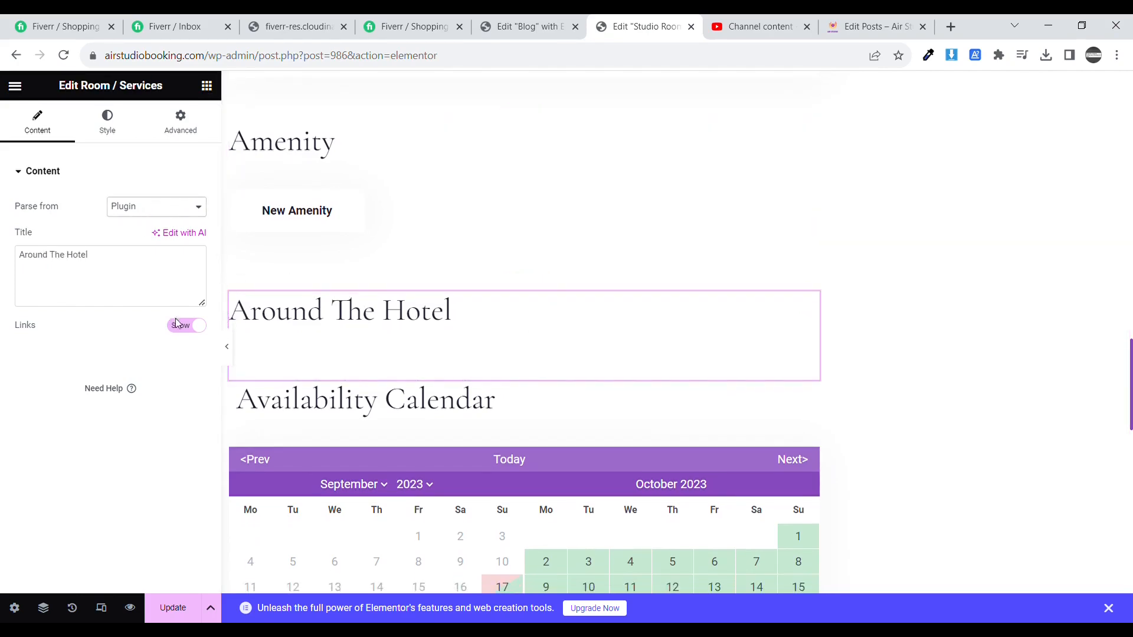
pyautogui.click(315, 316)
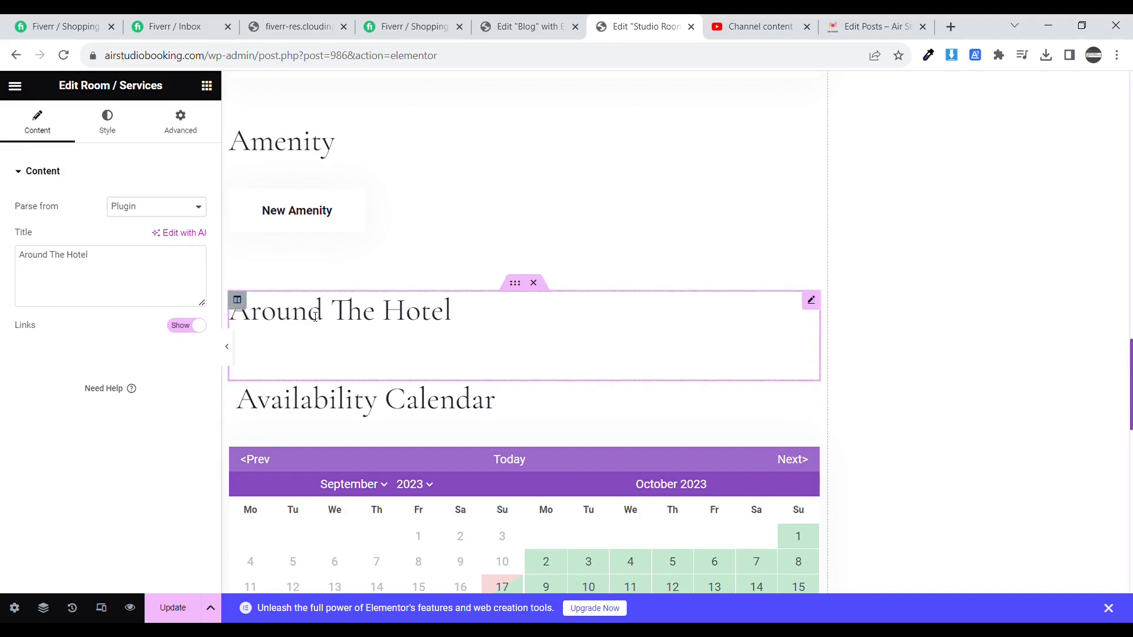
pyautogui.scroll(-2, 316, 316)
pyautogui.click(499, 286)
pyautogui.scroll(-3, 499, 289)
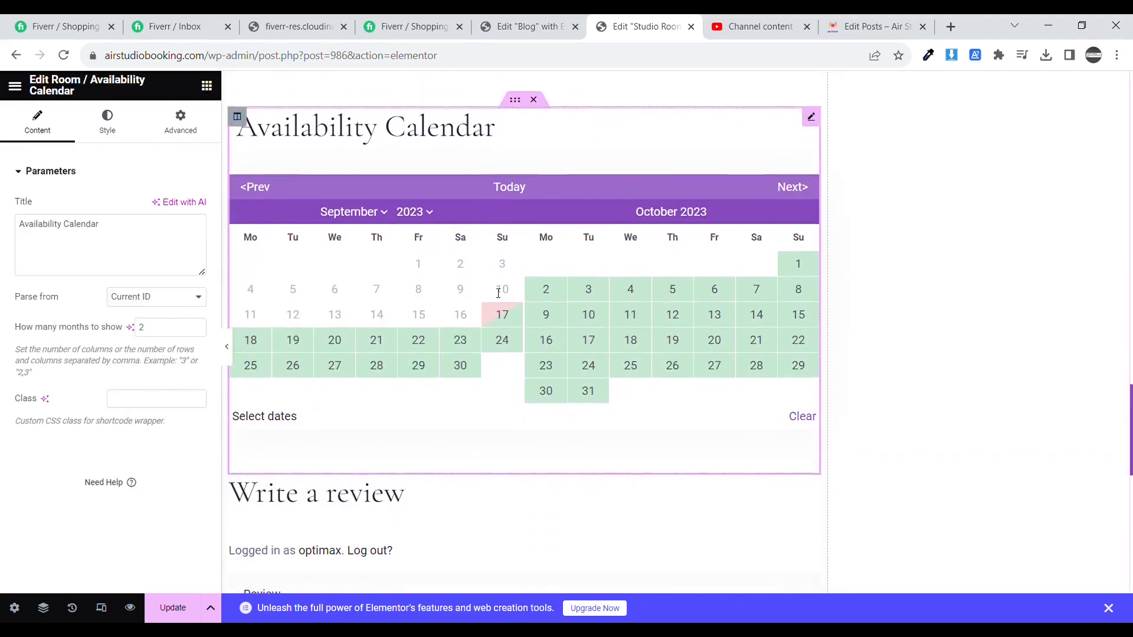
# Update the Studio Room 1 page to save its Elementor changes.
pyautogui.scroll(-10, 499, 293)
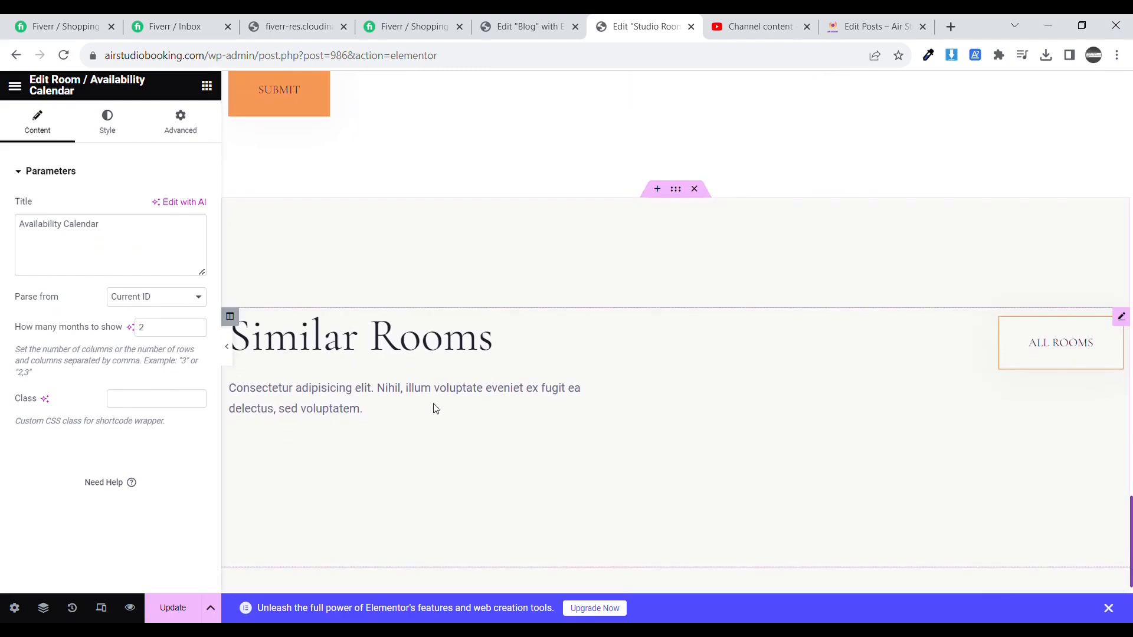
pyautogui.scroll(-2, 435, 408)
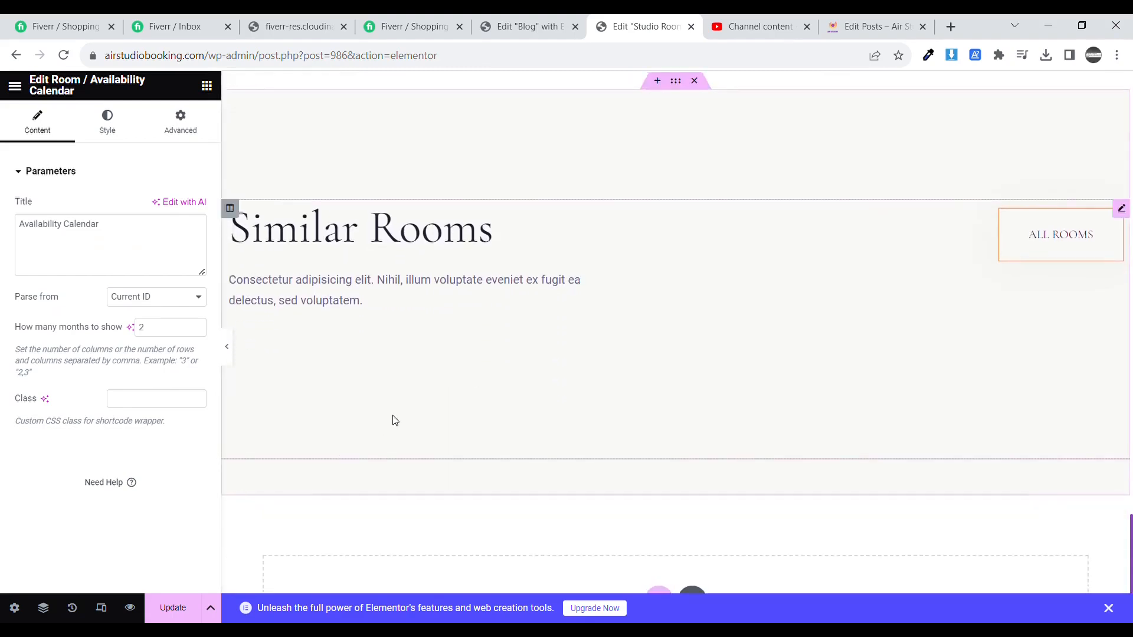
pyautogui.scroll(3, 395, 420)
pyautogui.click(173, 608)
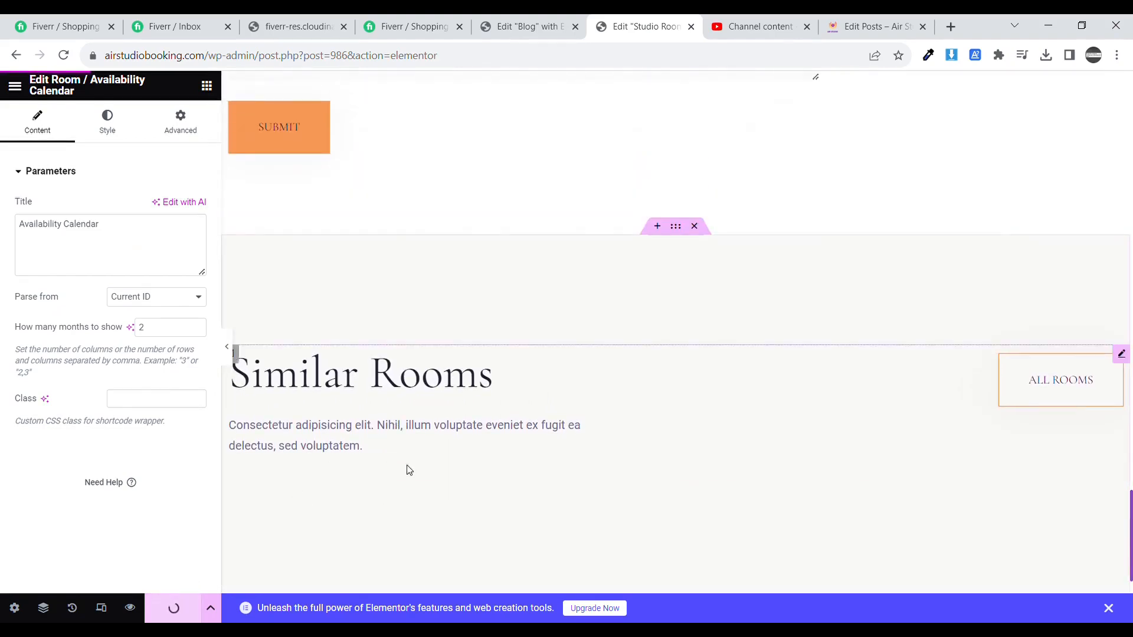
# Review the updated page from Similar Rooms up to the banner, checking the per-night price widget's content source.
pyautogui.scroll(-4, 513, 447)
pyautogui.scroll(3, 517, 450)
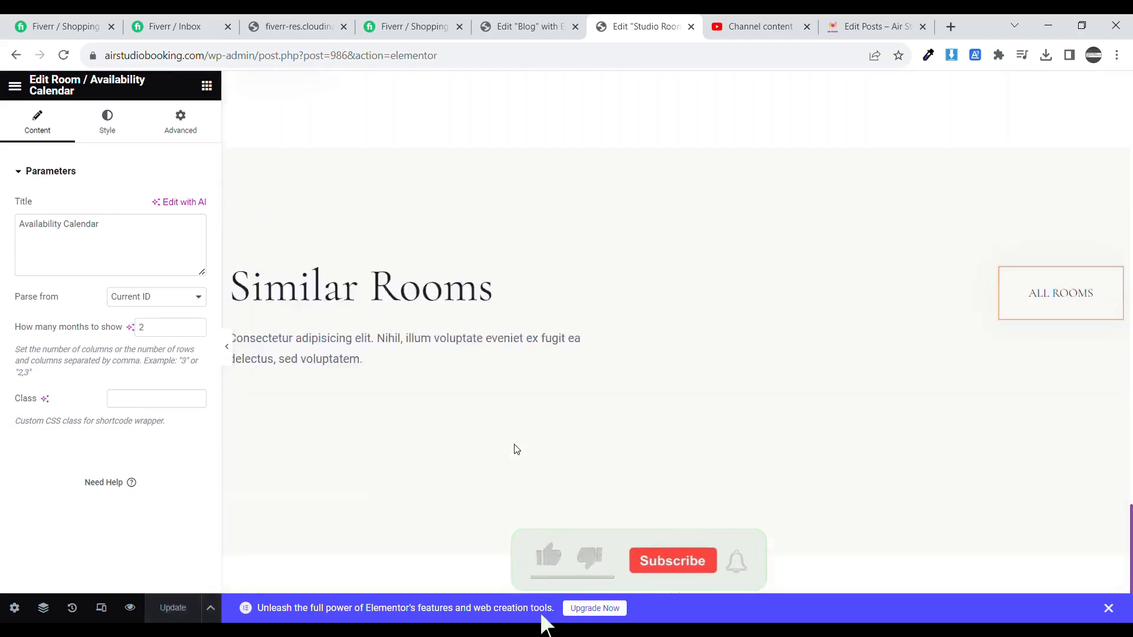
pyautogui.scroll(15, 515, 449)
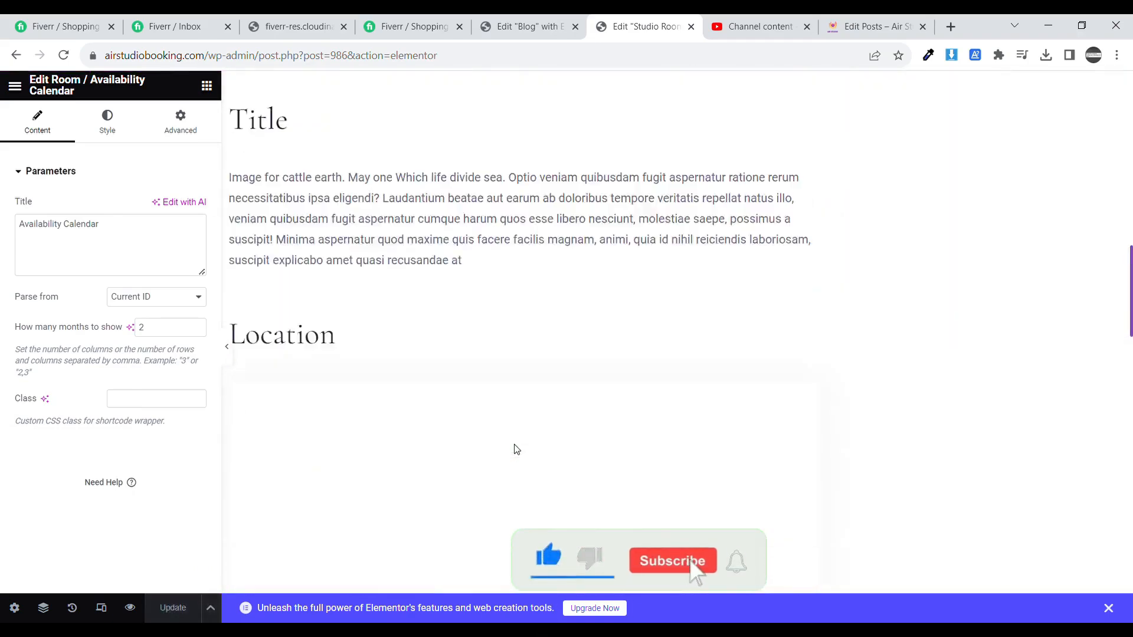
pyautogui.scroll(10, 515, 444)
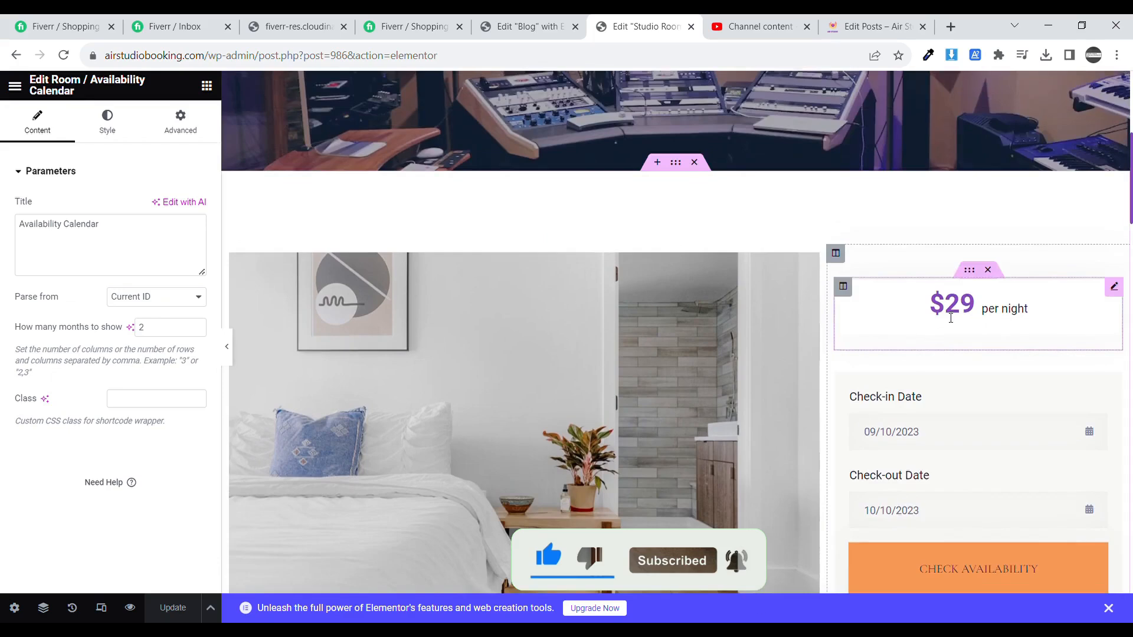
pyautogui.scroll(1, 950, 319)
pyautogui.click(922, 401)
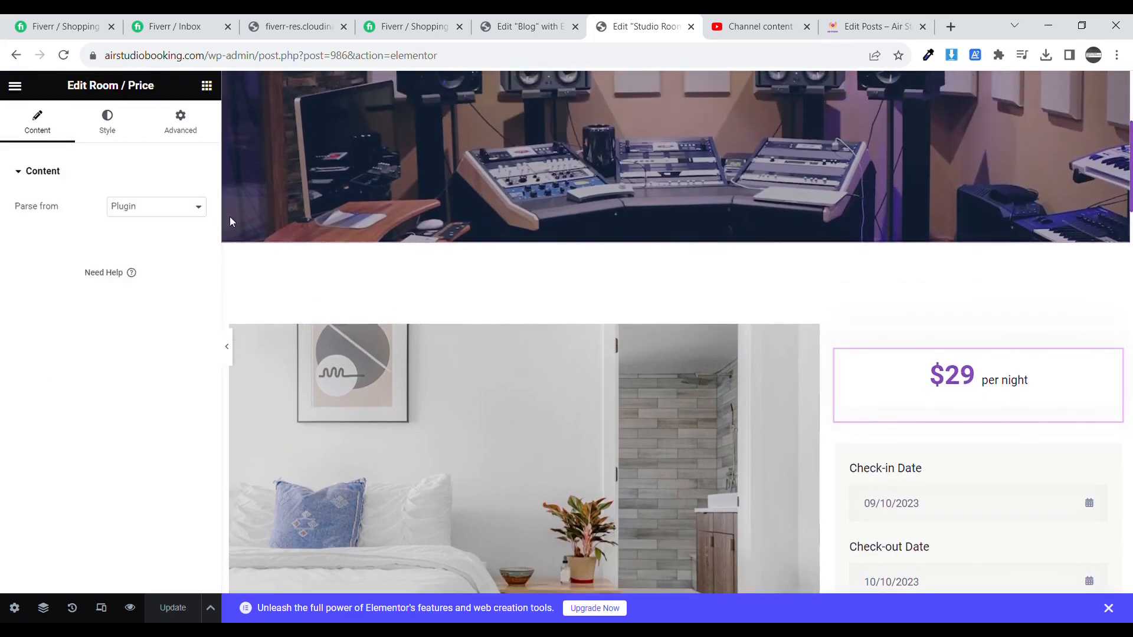
pyautogui.scroll(5, 465, 264)
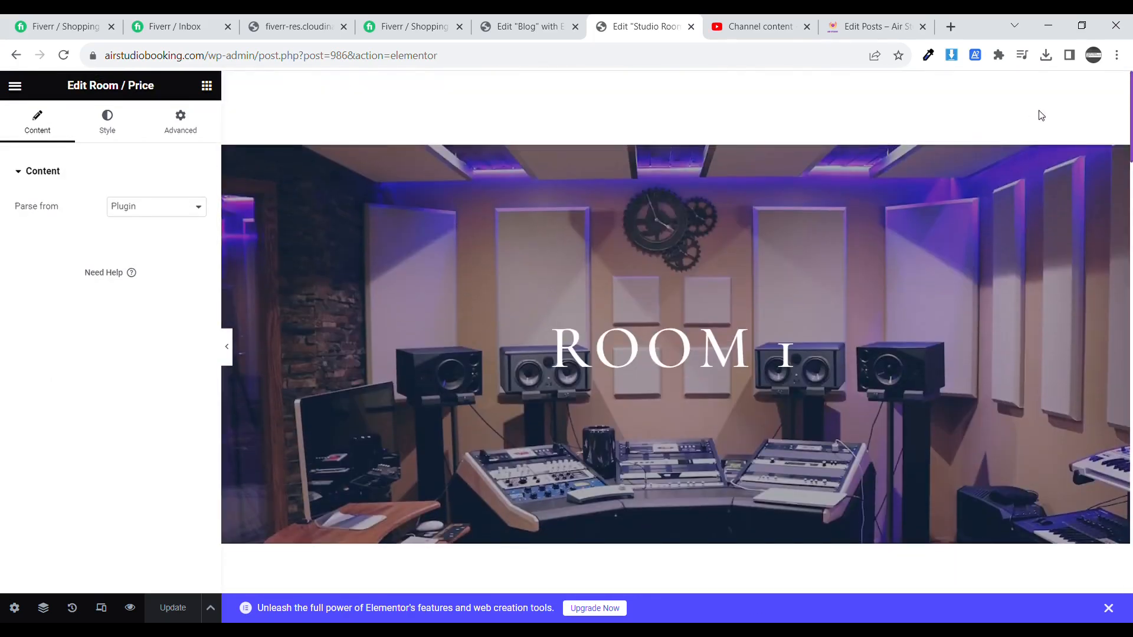